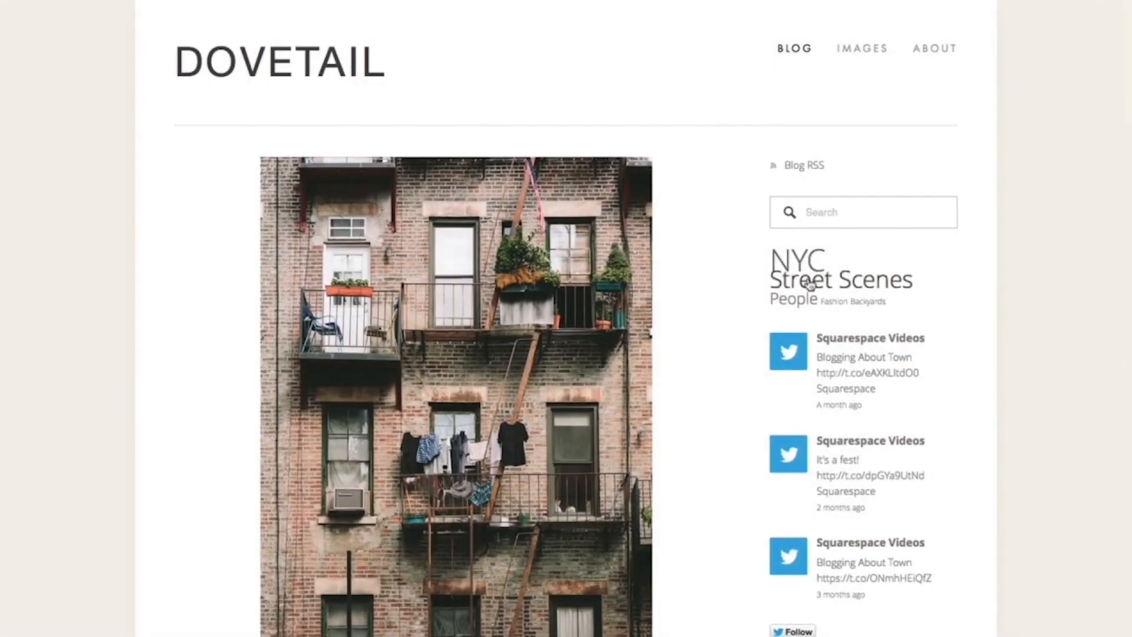
- View the blog posts filed under the People, Fashion and Backyards categories
left_click(793, 298)
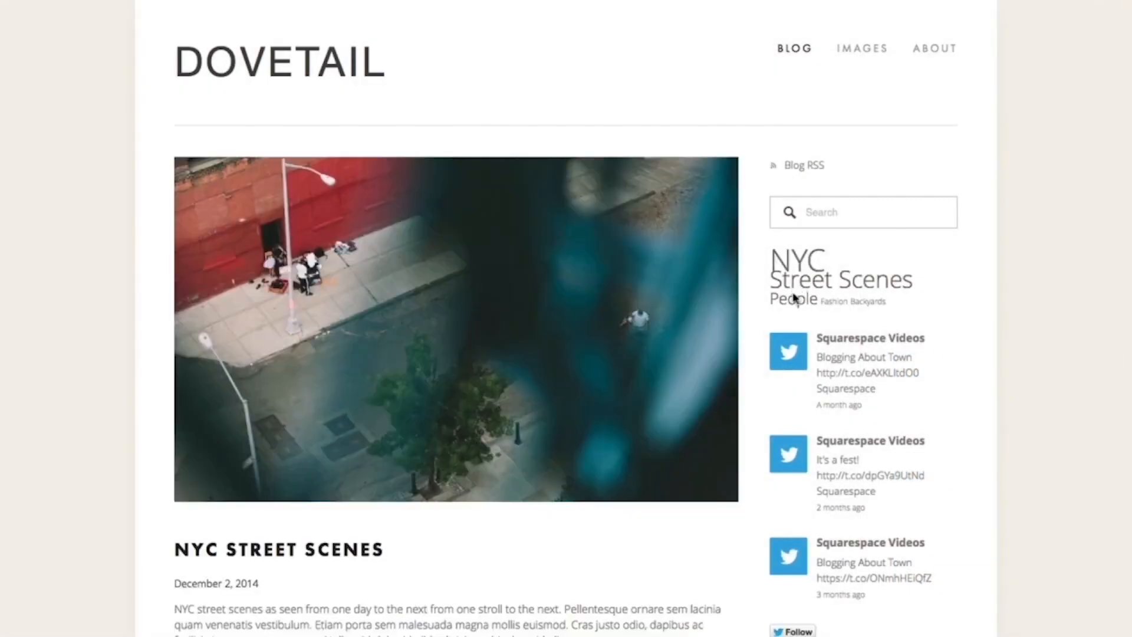
left_click(843, 302)
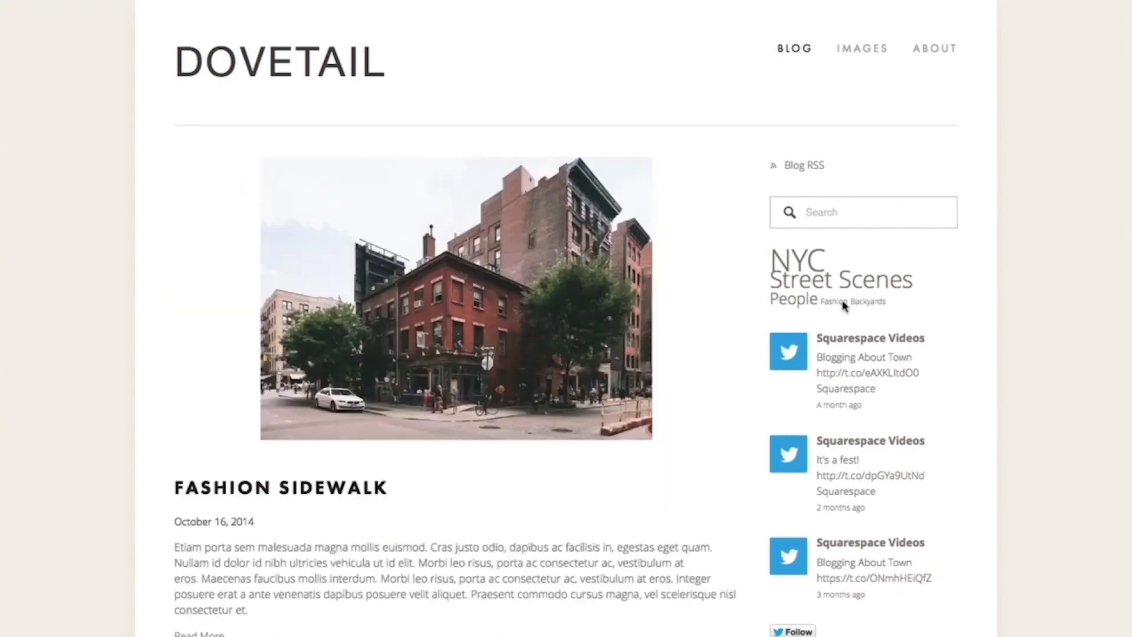
left_click(862, 302)
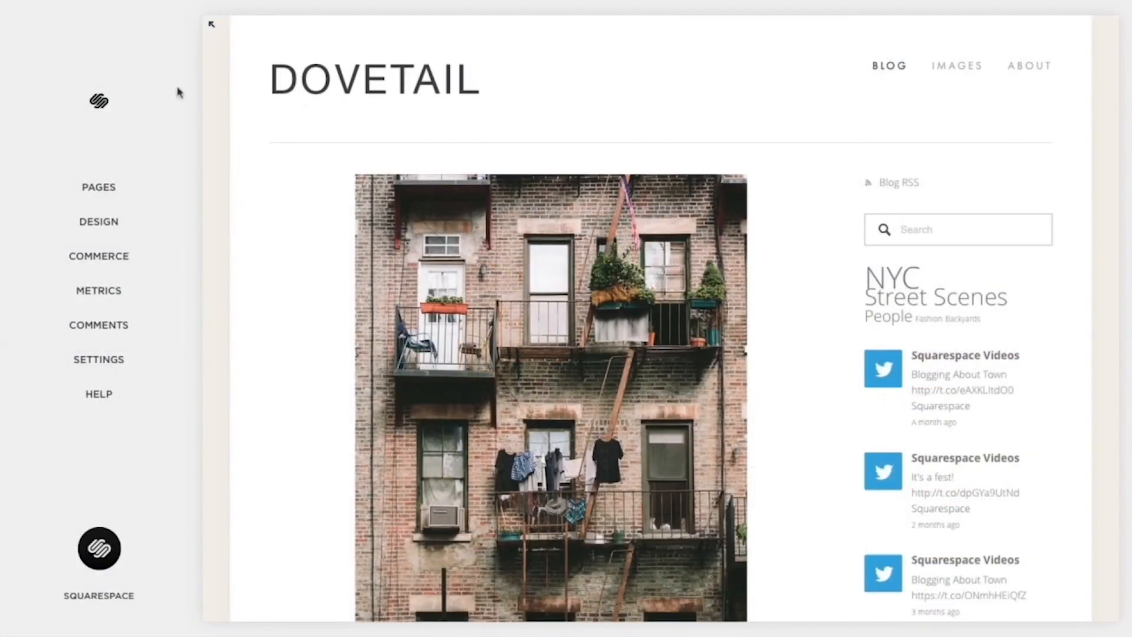
- Add a Blog page named "News" to the site's top navigation
left_click(138, 186)
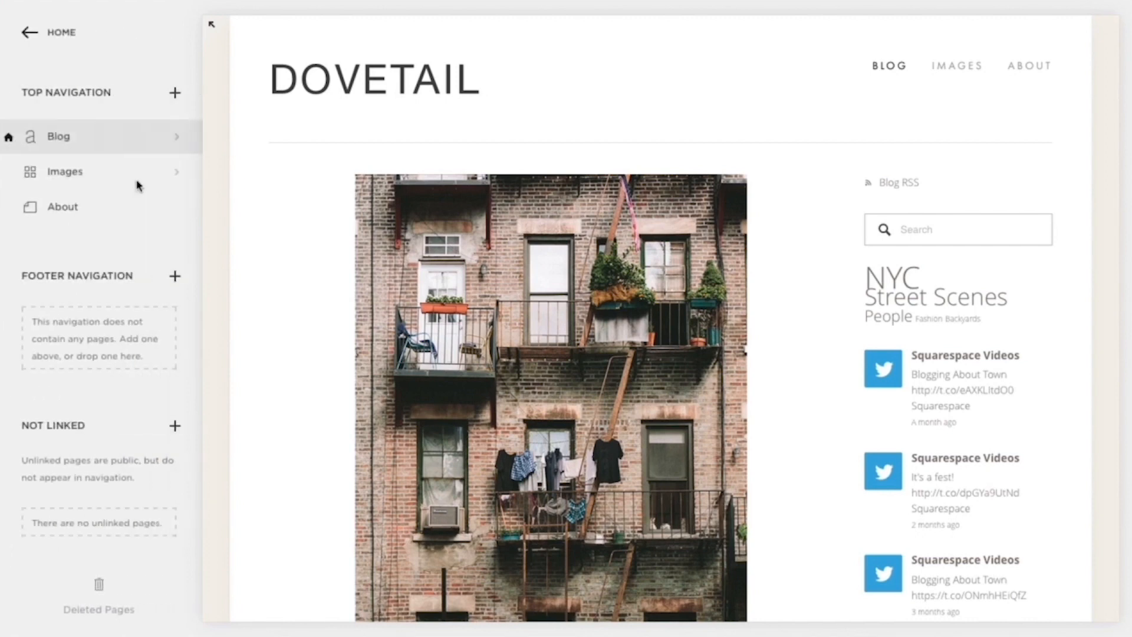
left_click(176, 93)
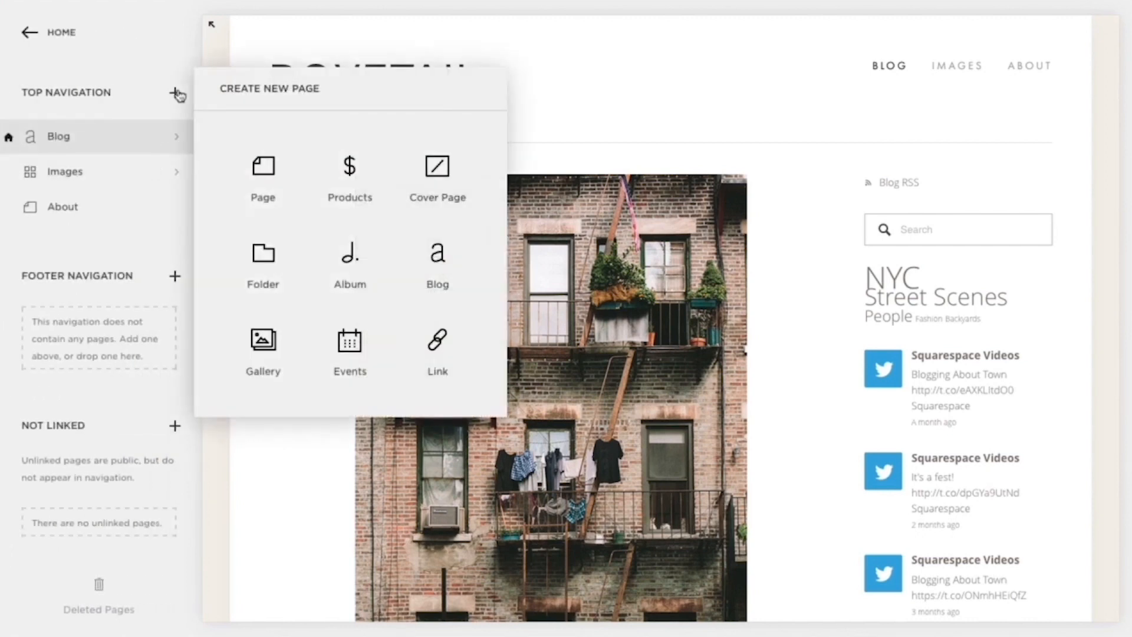
left_click(437, 268)
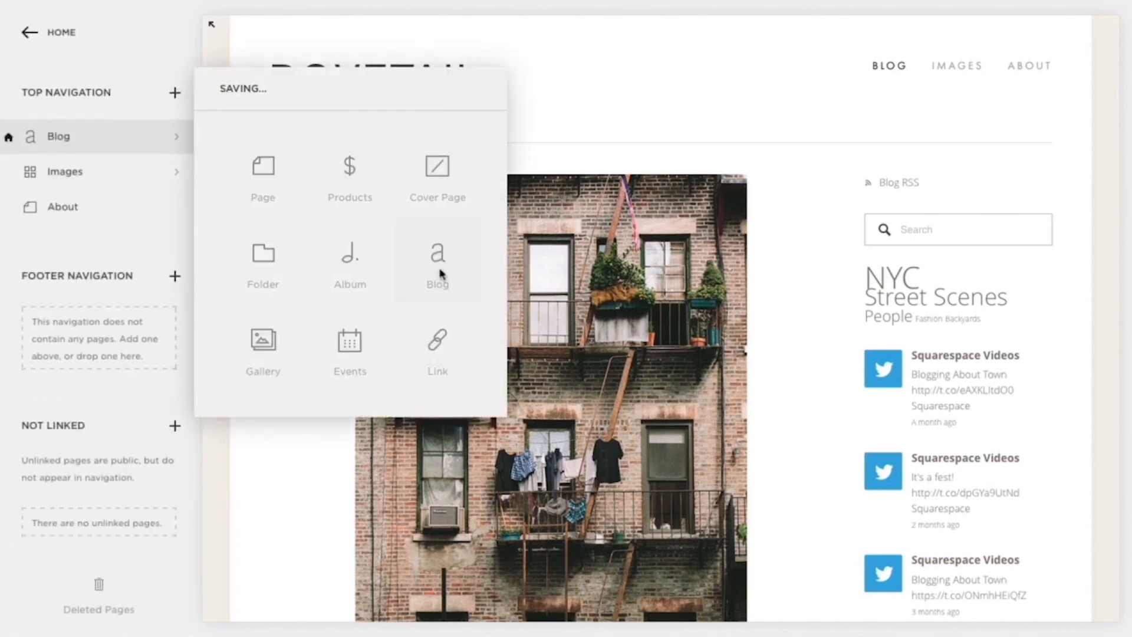
type("News")
key("Return")
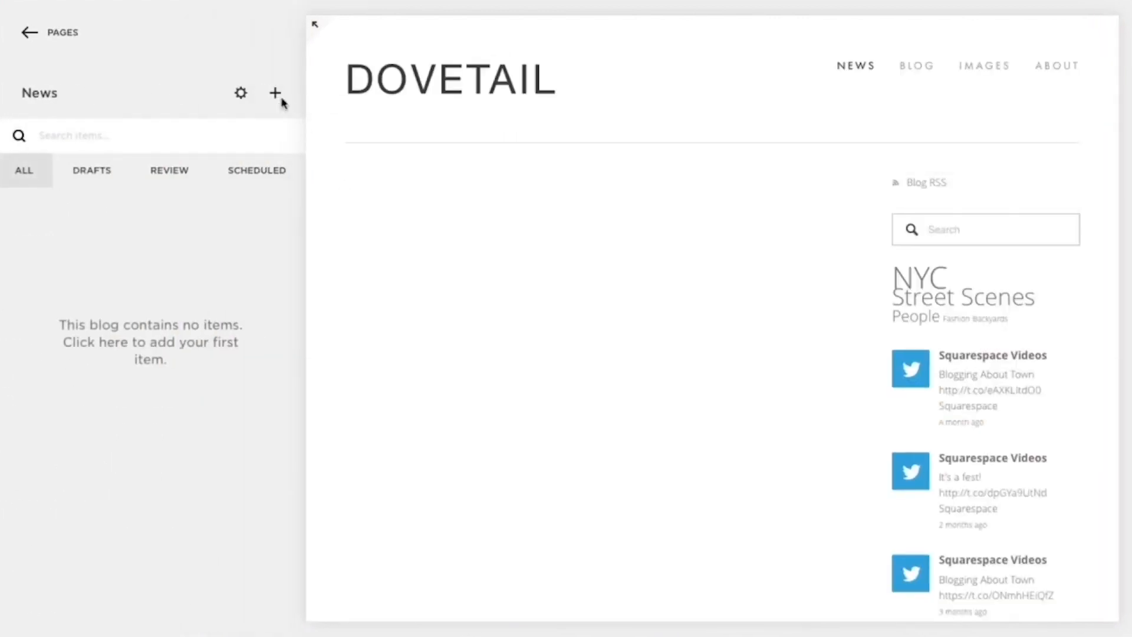
- Create a post titled "Upcoming" in the News blog and write "Start typing here..." in its body
left_click(276, 95)
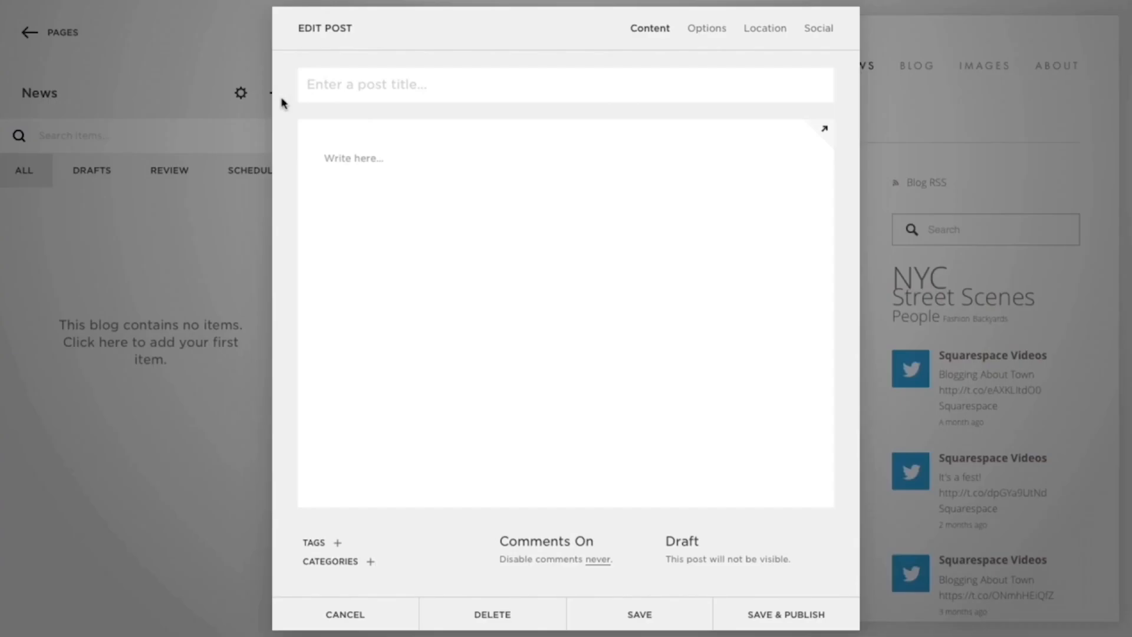
type("Upcoming")
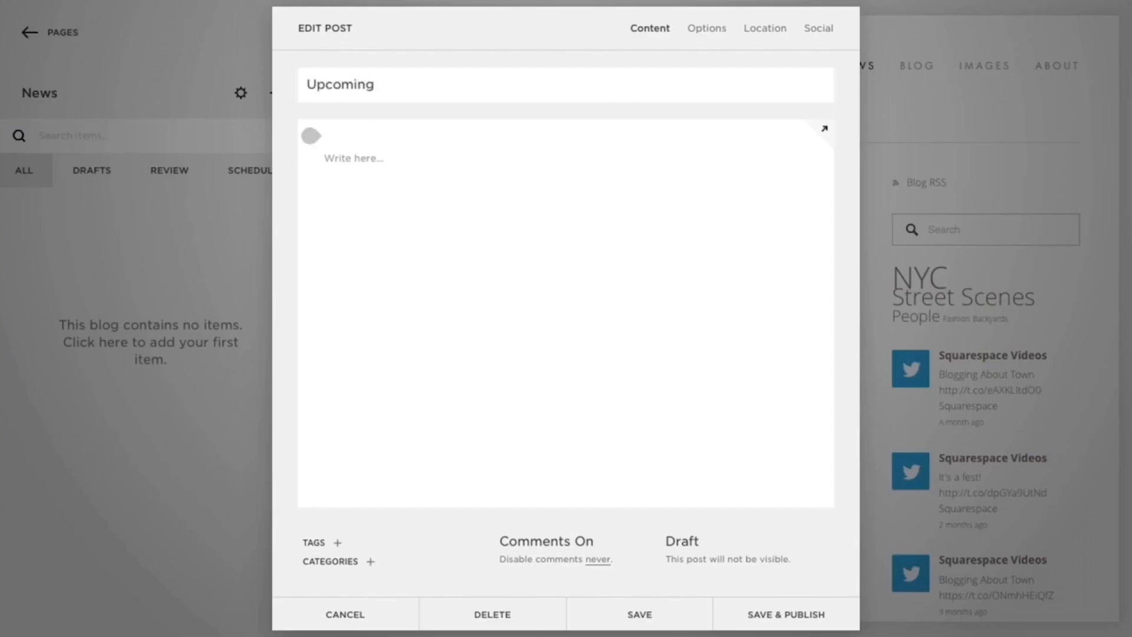
left_click(373, 157)
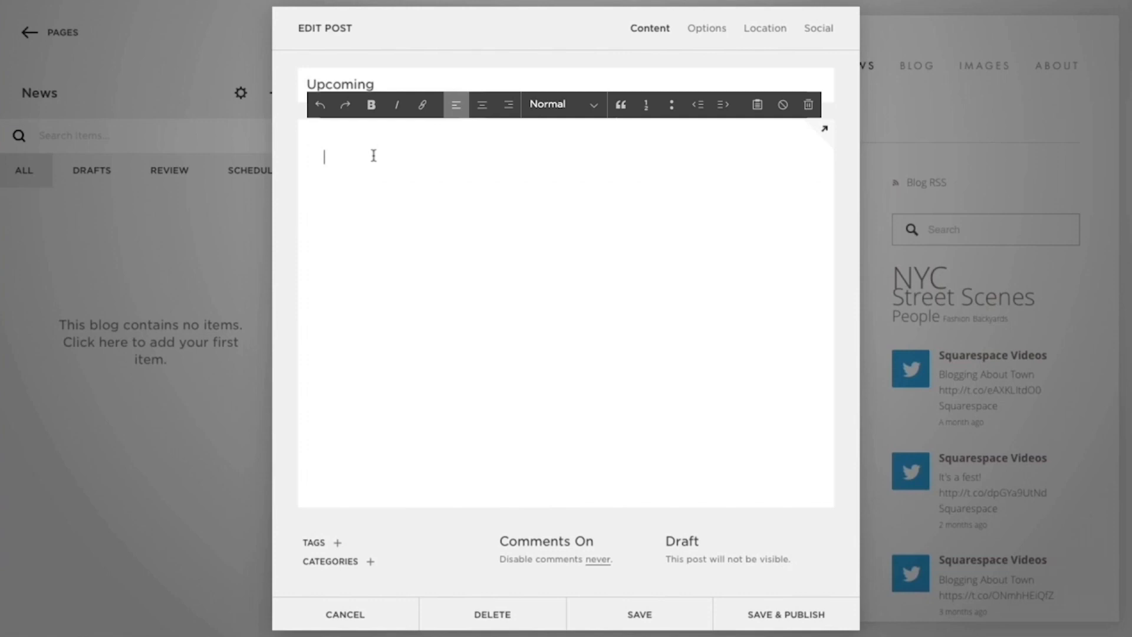
type("Start typing here...")
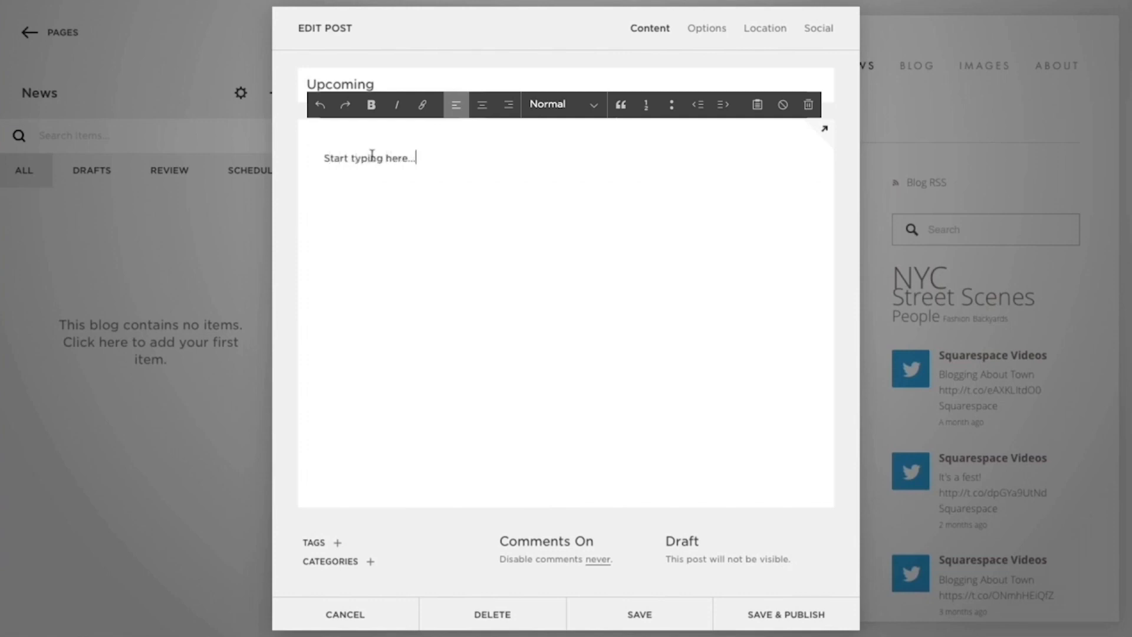
- Replace the post's body text with the two copied paragraphs, pasted as plain text
left_click_drag(323, 158, 417, 158)
key("BackSpace")
left_click(755, 105)
type("Maecenas faucibus mollis interdum. Praesent commodo cursus magna, vel scelerisque nisl consectetur et. Curabitur blandit tempus porttitor. Integer posuere erat a ante venenatis dapibus posuere velit aliquet. Donec id elit non mi porta gravida at eget metus. Vivamus sagittis lacus vel augue laoreet rutrum faucibus dolor auctor. Aenean eu leo quam. Pellentesque ornare sem lacinia quam venenatis vestibulum.  Curabitur blandit tempus porttitor. Aenean eu leo quam. Pellentesque ornare sem lacinia quam venenatis vestibulum. Vivamus sagittis lacus vel augue laoreet rutrum faucibus dolor auctor. Aenean lacinia bibendum nulla sed consectetur. Fusce dapibus, tellus ac cursus commodo, tortor mauris condimentum nibh, ut fermentum massa justo sit amet risus. Aenean eu leo quam. Pellentesque ornare sem lacinia quam venenatis vestibulum.")
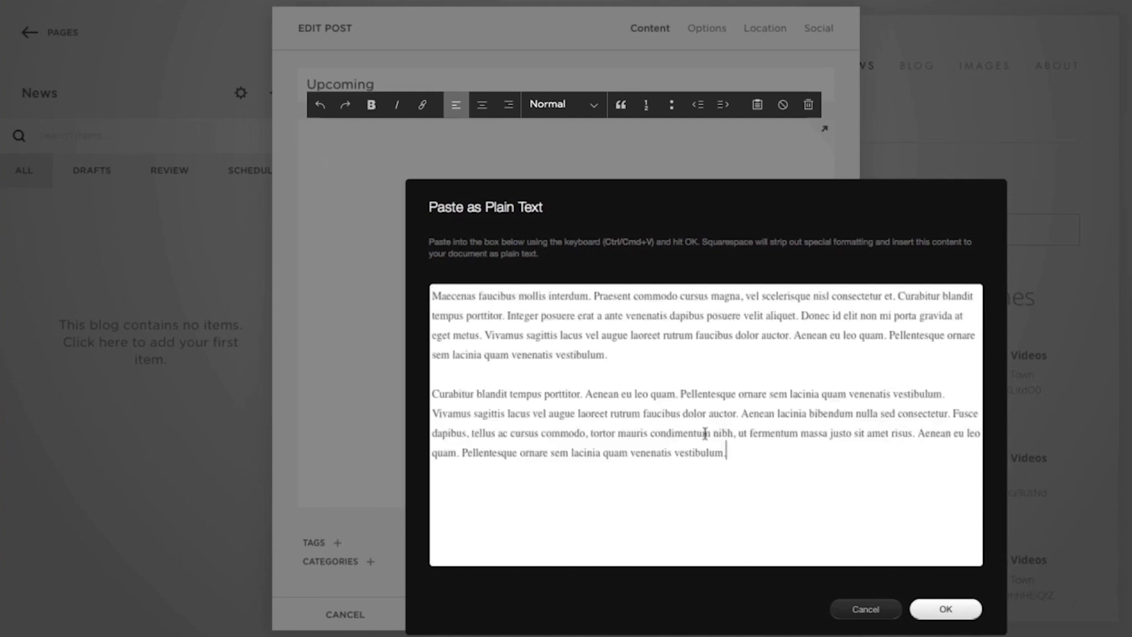
left_click(940, 607)
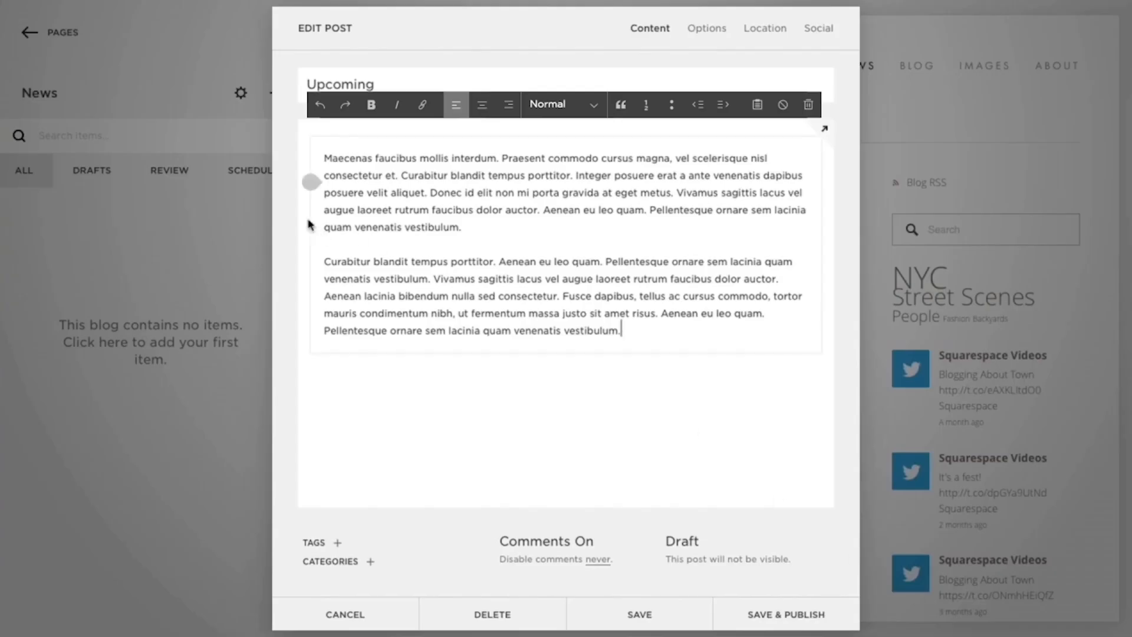
- Insert an image block with the street corner photo into the post body and save the block
left_click(307, 187)
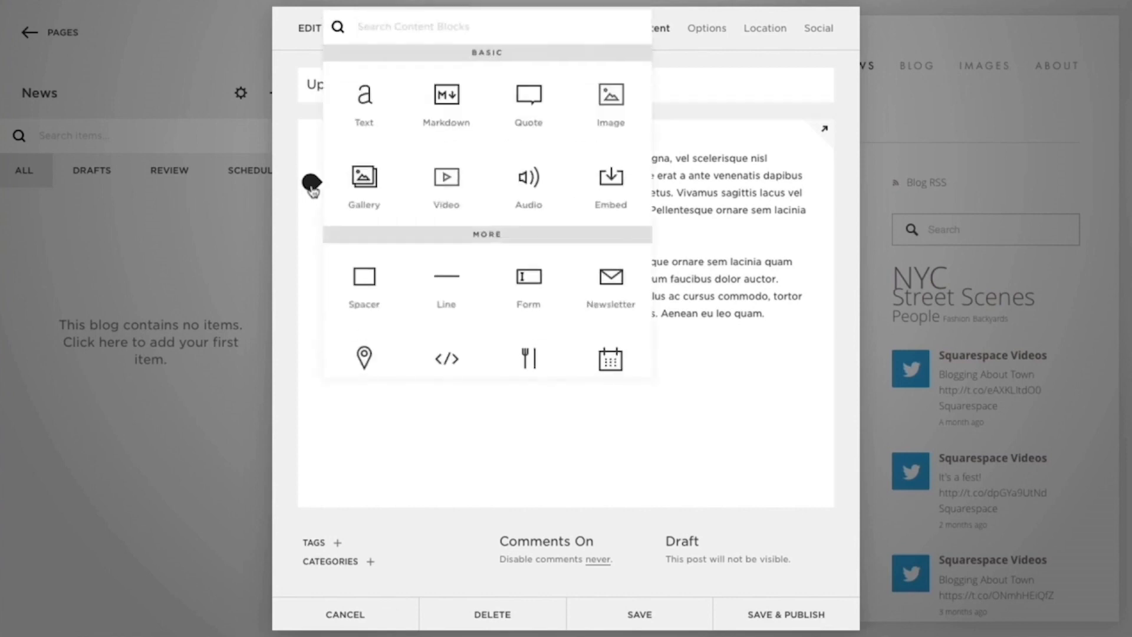
left_click(584, 115)
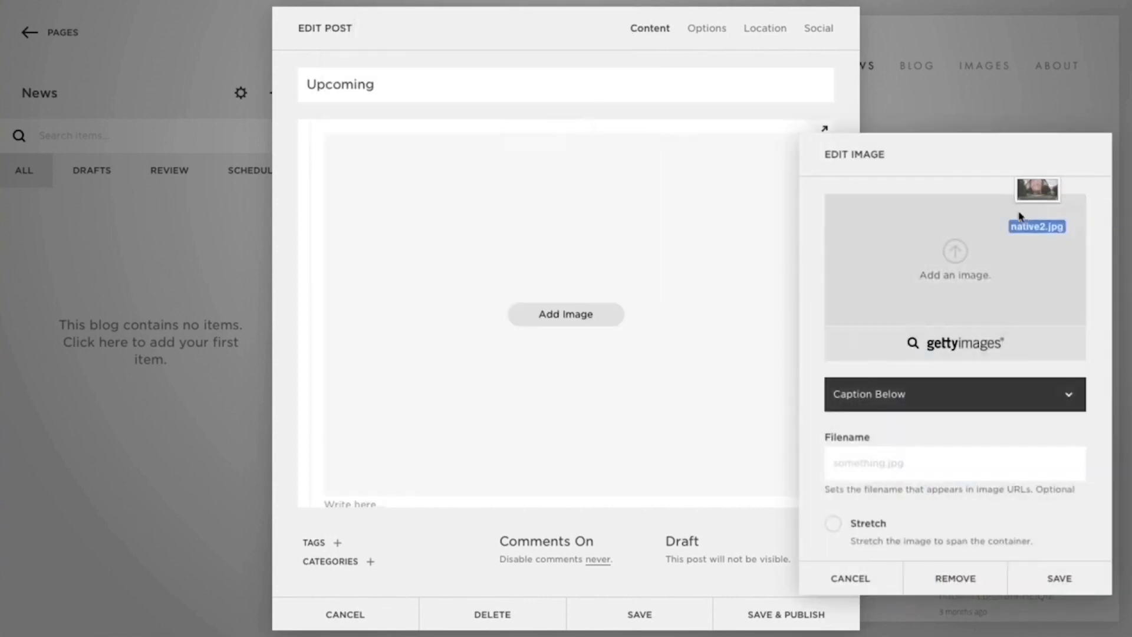
left_click_drag(1018, 212, 1003, 226)
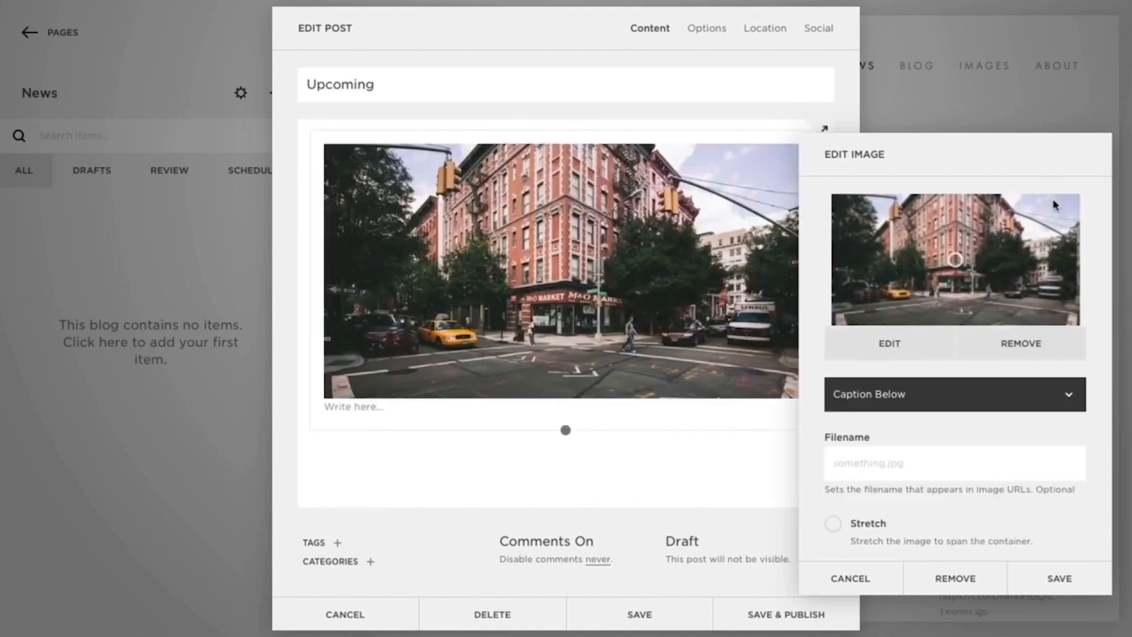
left_click(1056, 573)
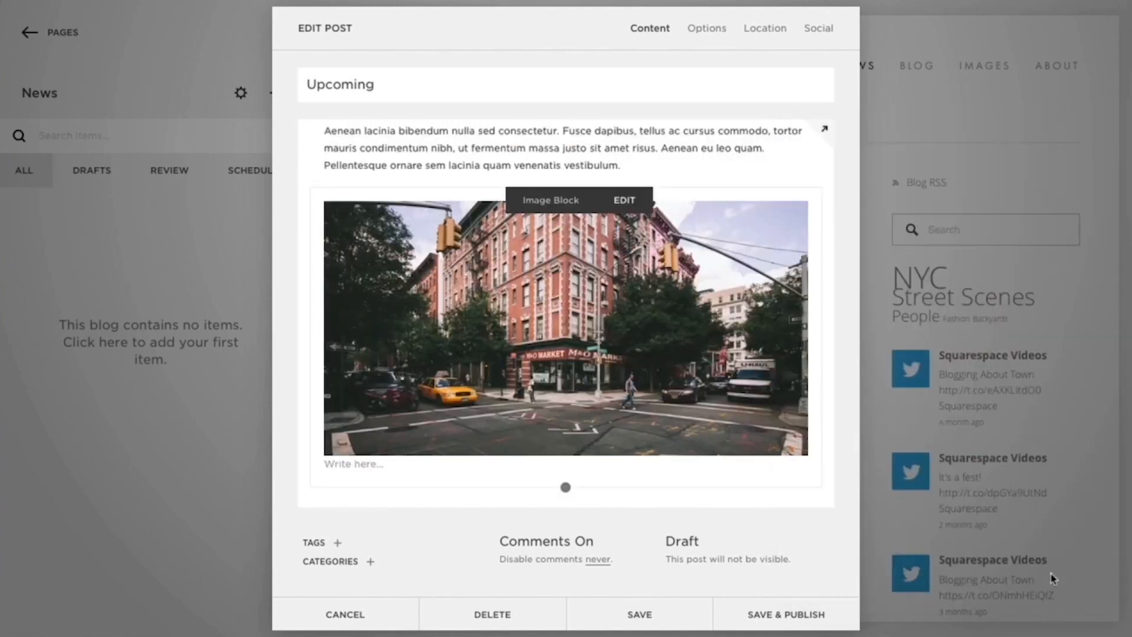
- Tag the post "news" and "photography", and keep comments on, to be disabled in 23 days at 12:39 PM
left_click(338, 543)
left_click(337, 513)
type("news")
key("Return")
type("photography")
key("Return")
left_click(584, 548)
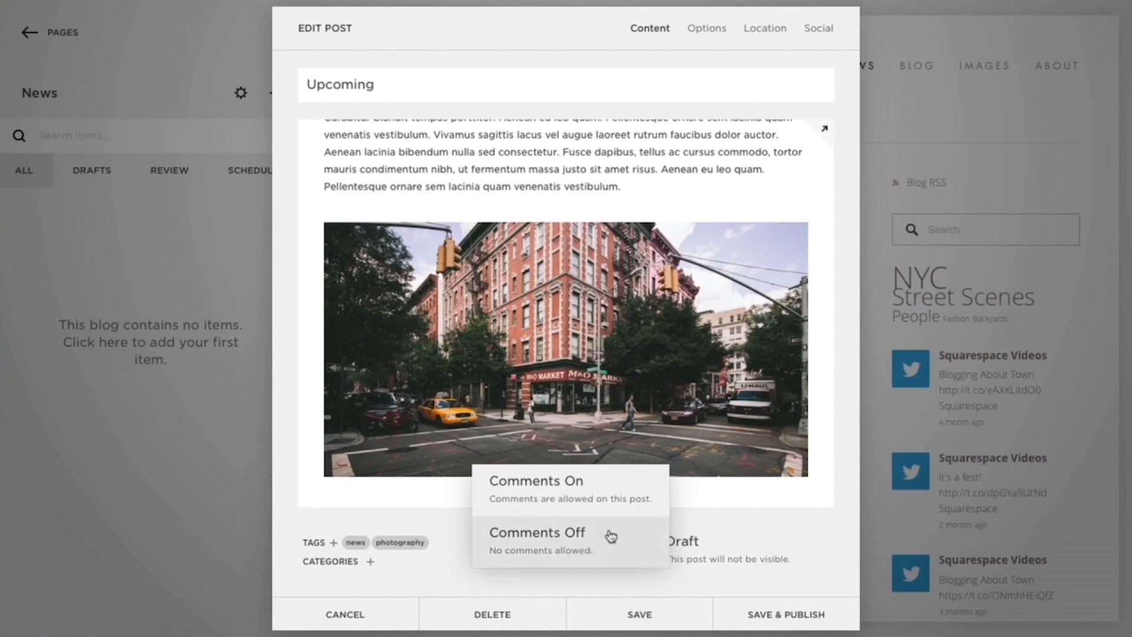
left_click(620, 504)
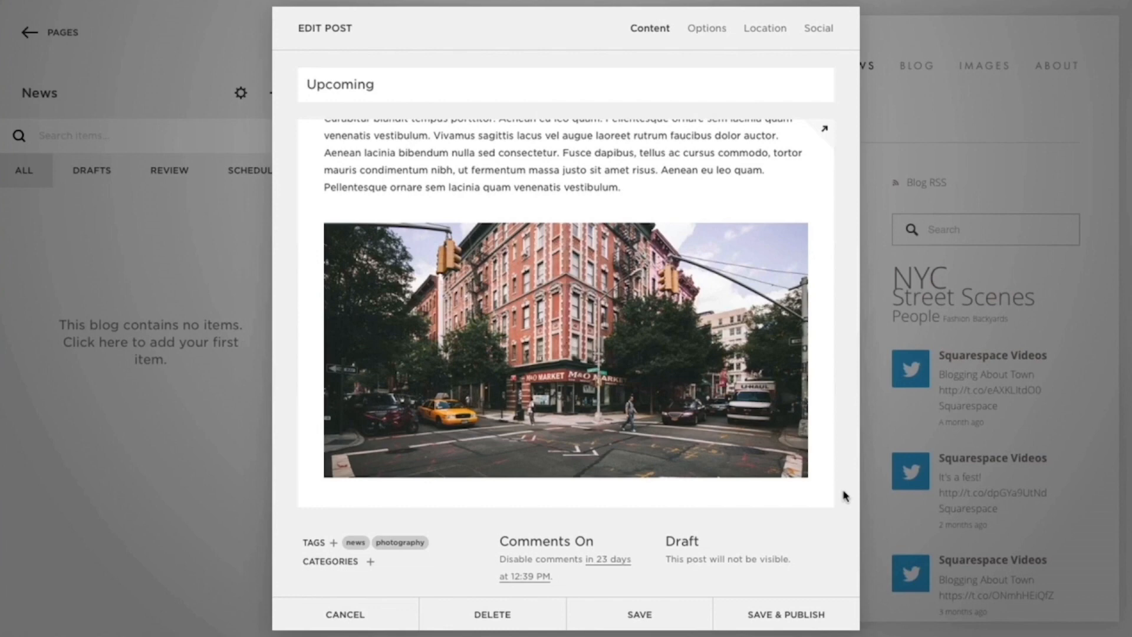
- Add the street corner photo as the post's thumbnail image
left_click(706, 28)
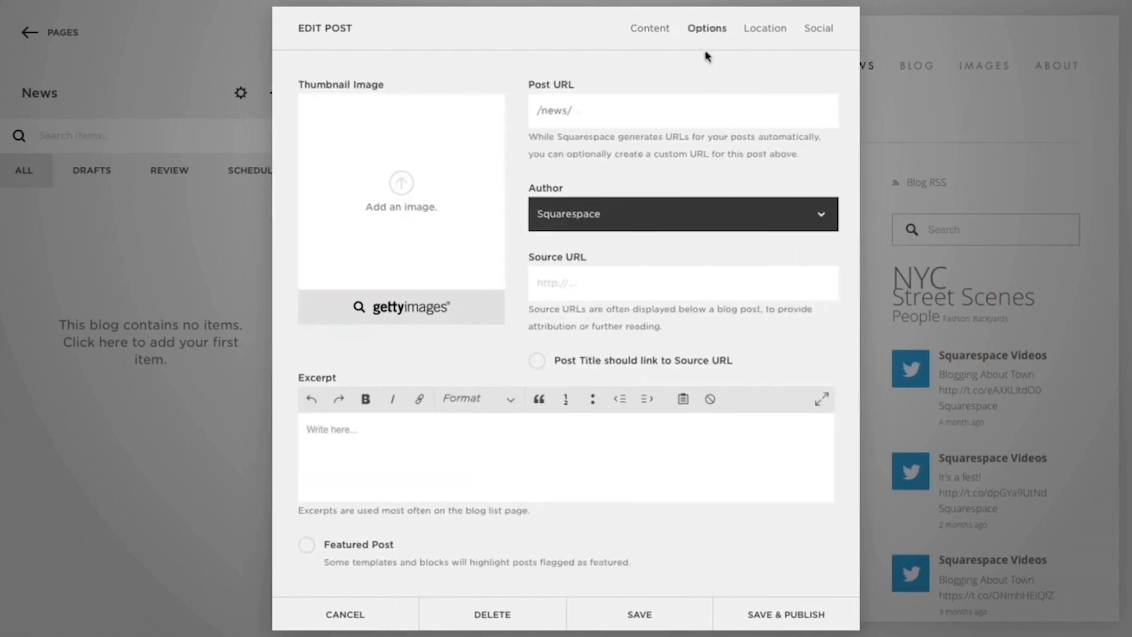
left_click_drag(764, 2, 387, 121)
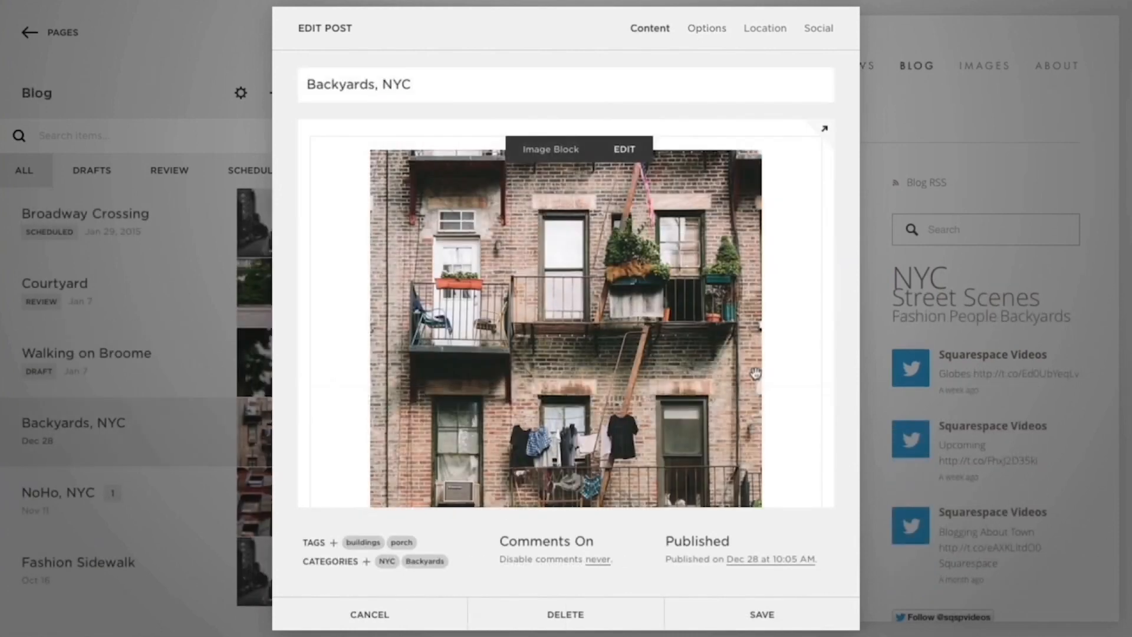
- Examine the content of the Backyards, NYC post and compare its blog-list excerpt with the full article
scroll(755, 373, "down", 3)
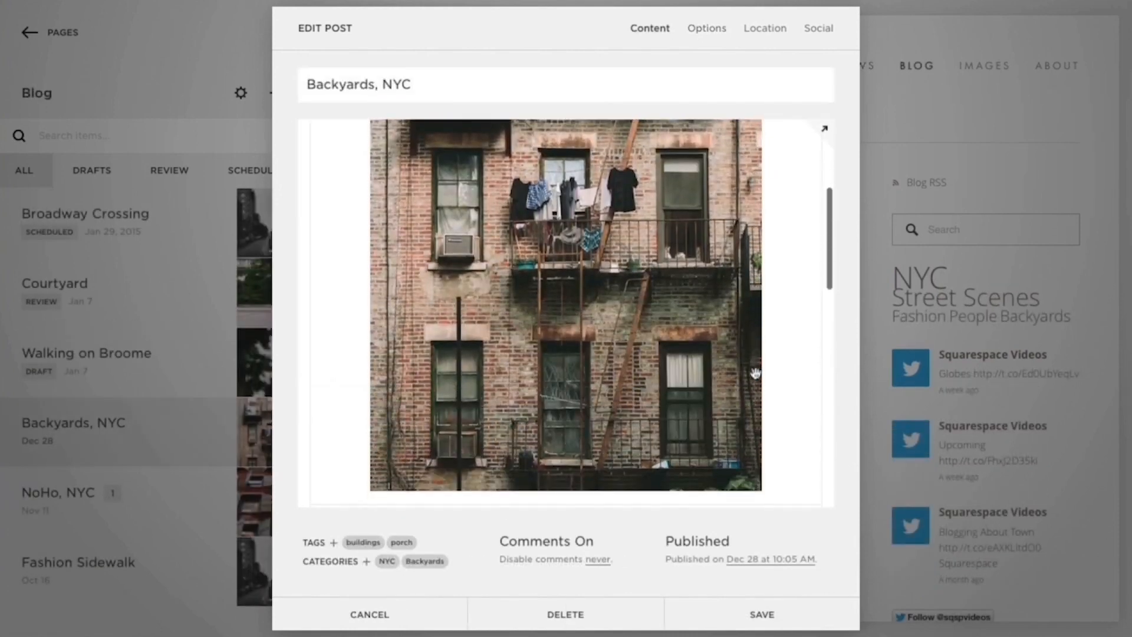
scroll(755, 372, "down", 10)
scroll(755, 372, "down", 2)
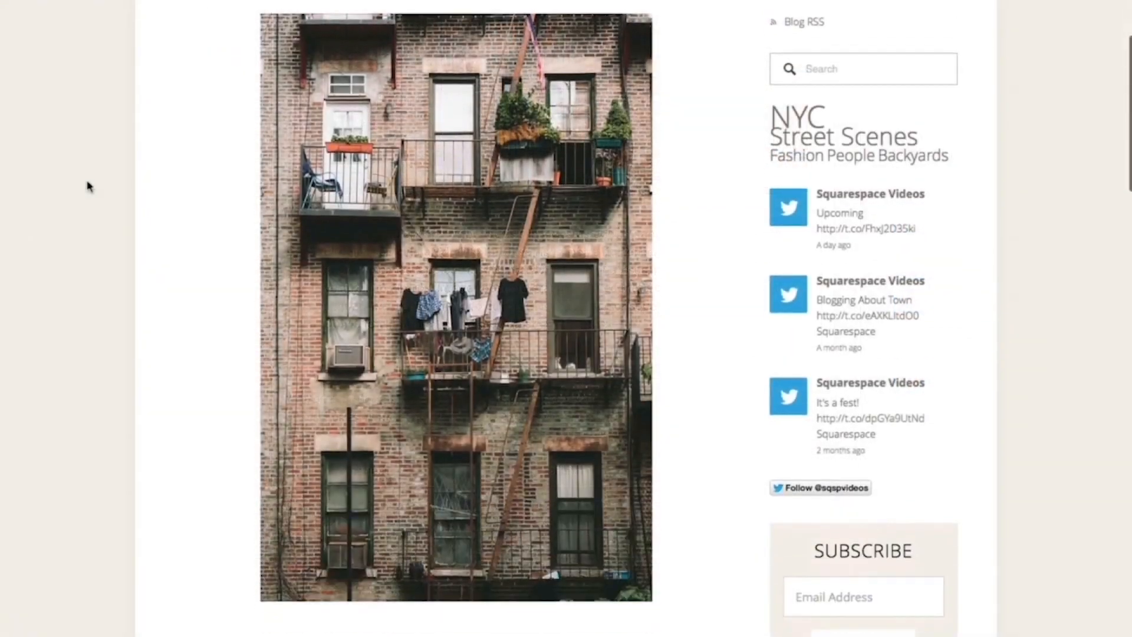
scroll(87, 186, "down", 5)
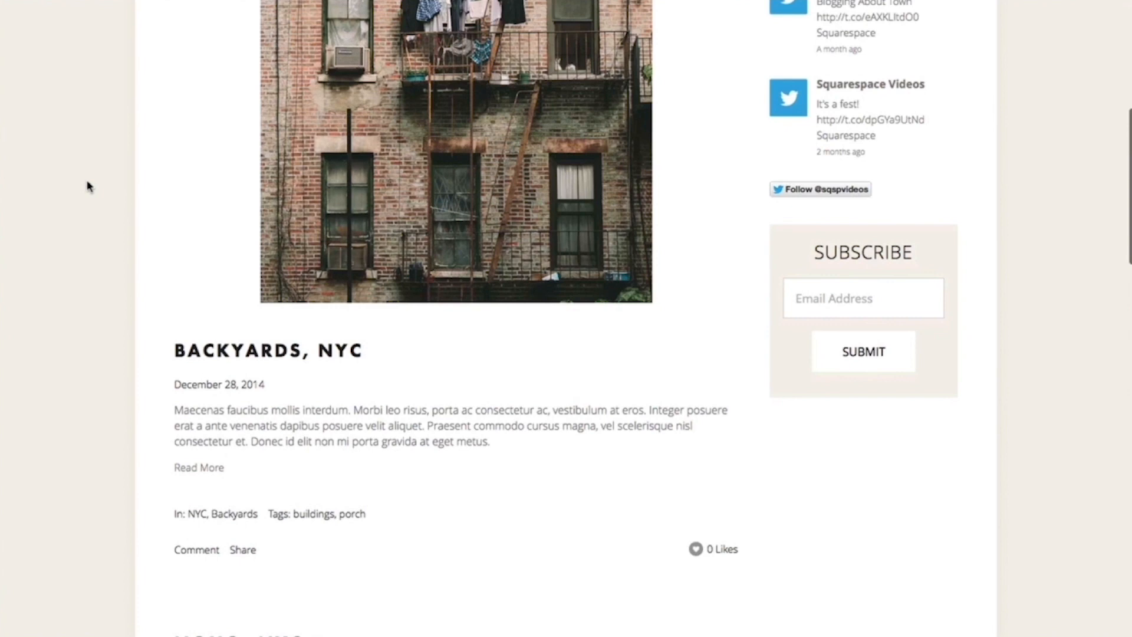
left_click(211, 468)
scroll(211, 470, "down", 4)
scroll(212, 470, "down", 13)
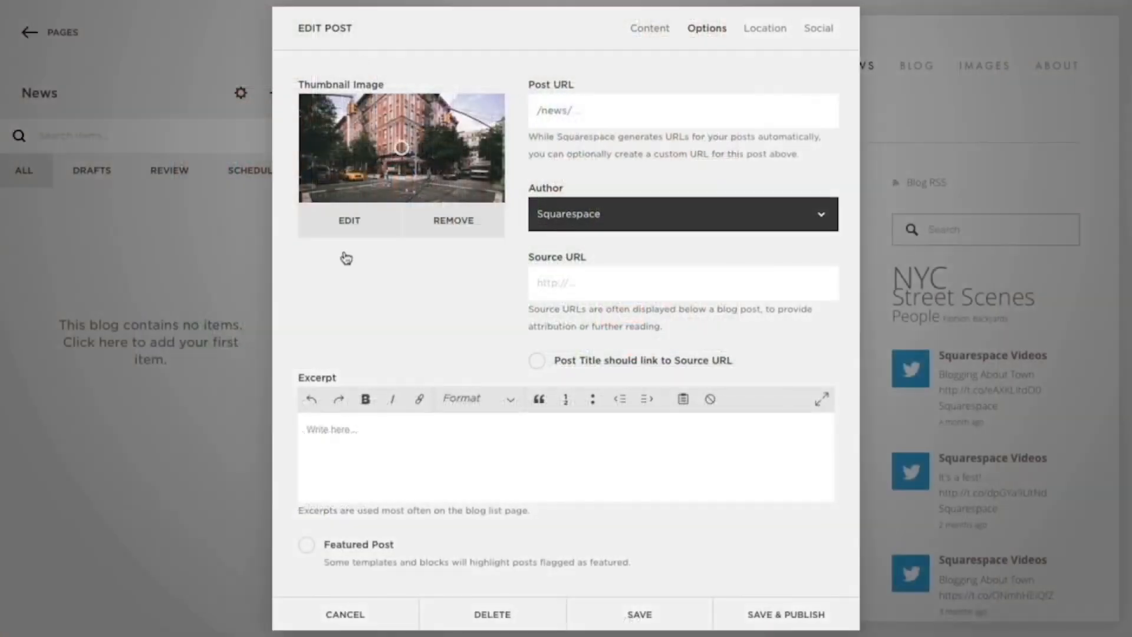
- Paste the opening sentences of the body text as the Upcoming post's excerpt
left_click(305, 424)
type("Maecenas faucibus mollis interdum. Praesent commodo cursus magna, vel scelerisque nisl consectetur et. Curabitur blandit tempus porttitor. Integer posuere erat a ante venenatis dapibus posuere velit aliquet. Donec id elit non mi porta gravida at eget metus.")
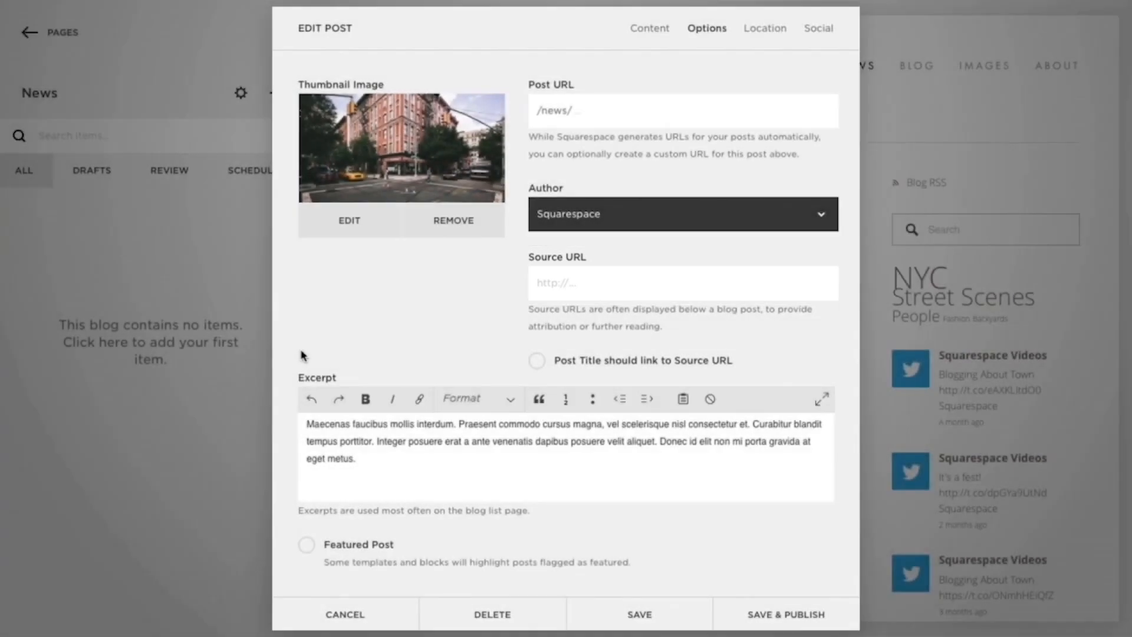
- Set the post's location to the business "Squarespace" using its suggested address
left_click(747, 32)
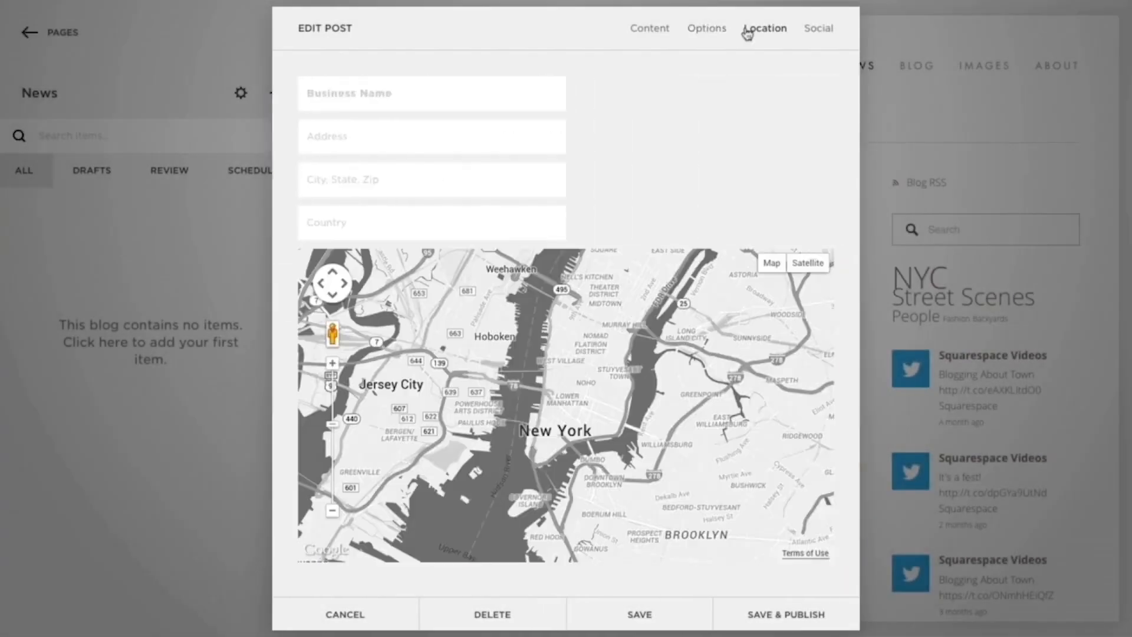
left_click(549, 93)
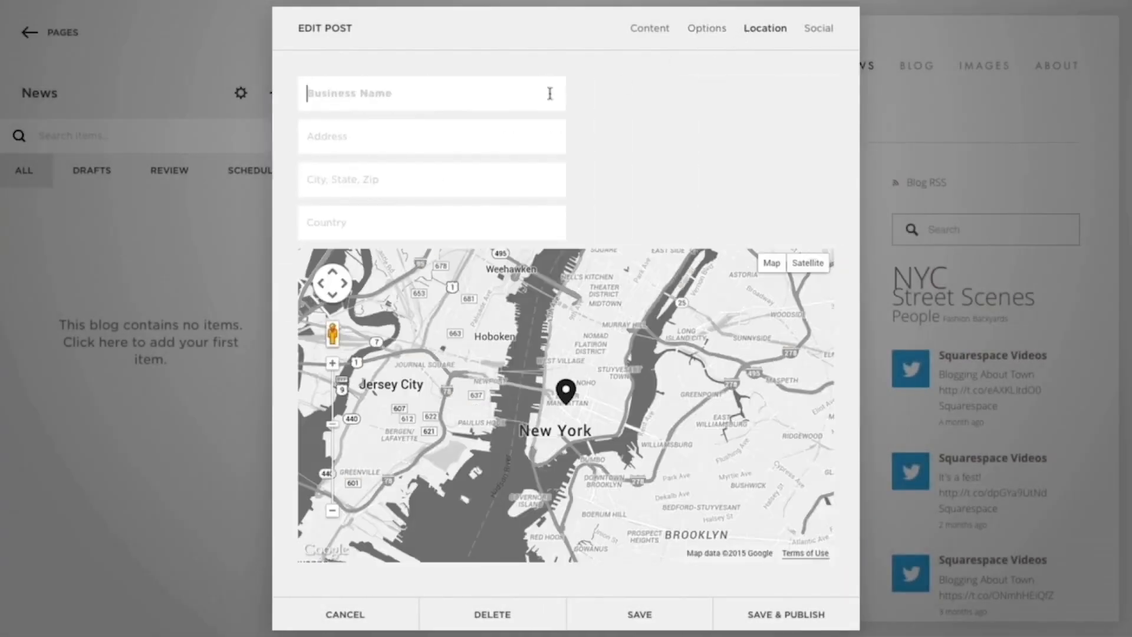
type("Squarespace")
left_click(536, 164)
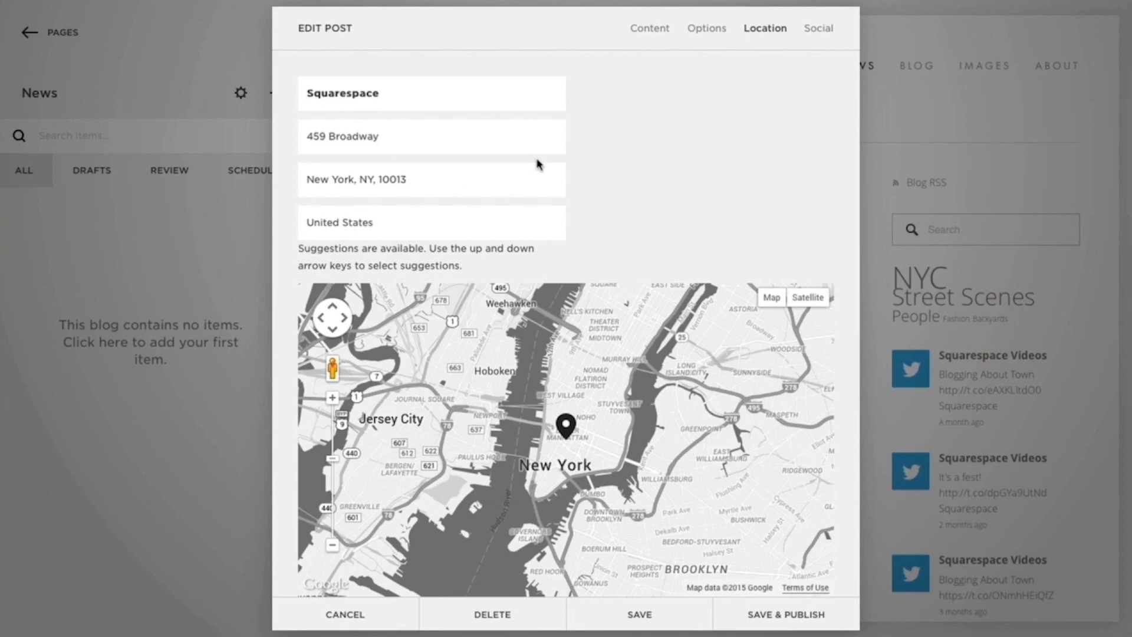
- Turn on sharing of the post to the connected Twitter and Facebook accounts and return to the post content
left_click(840, 27)
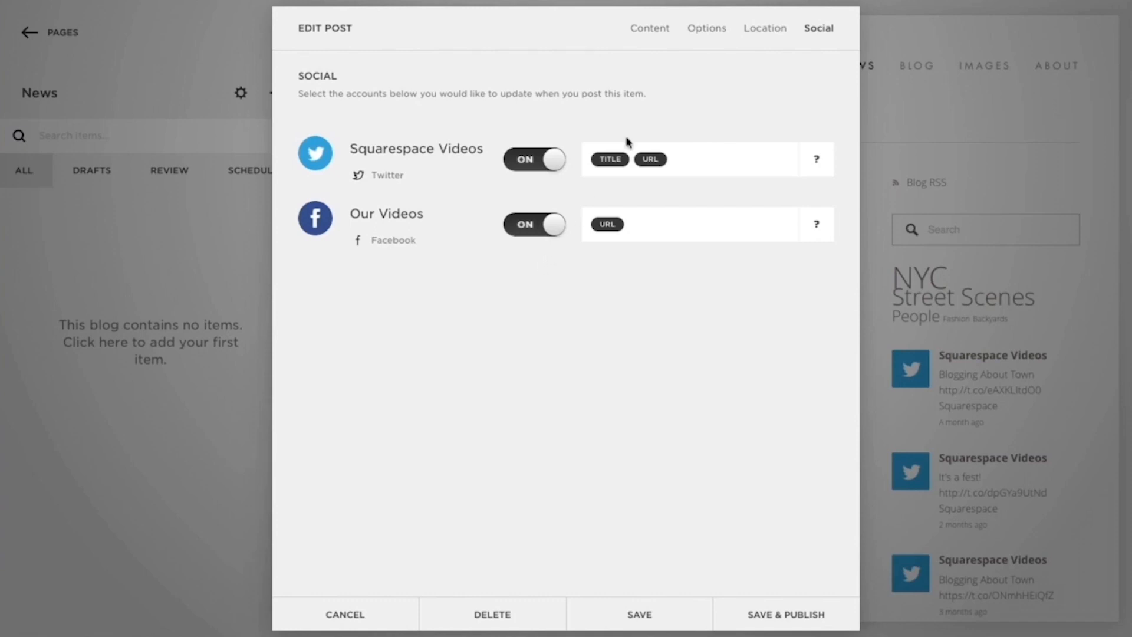
left_click(645, 28)
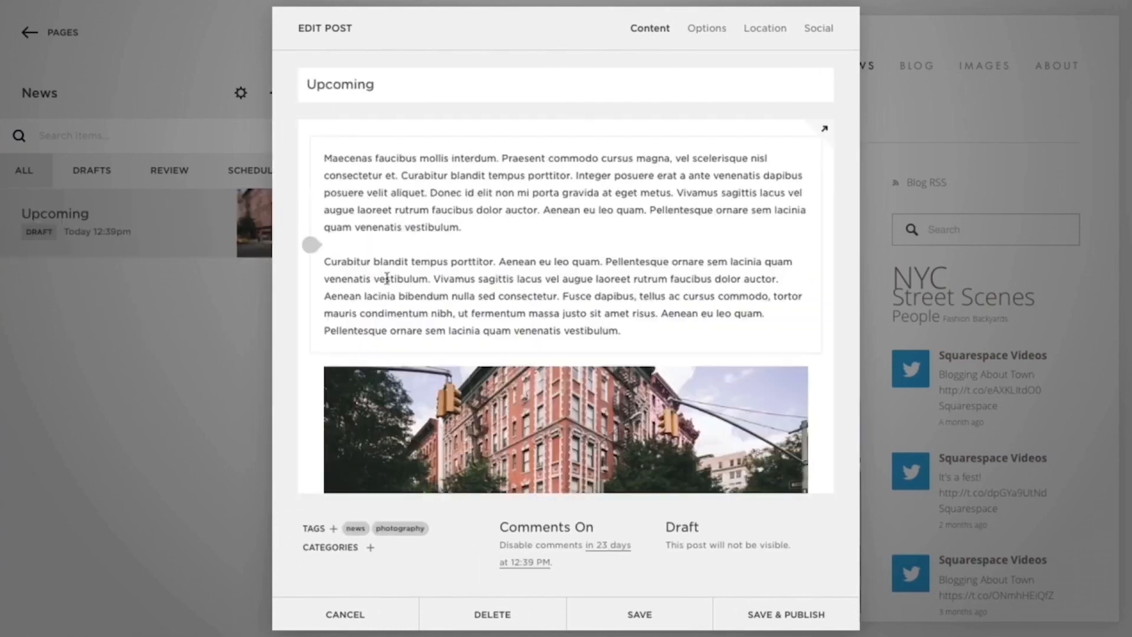
- Review the post's publishing status choices, then save and publish it
left_click(765, 546)
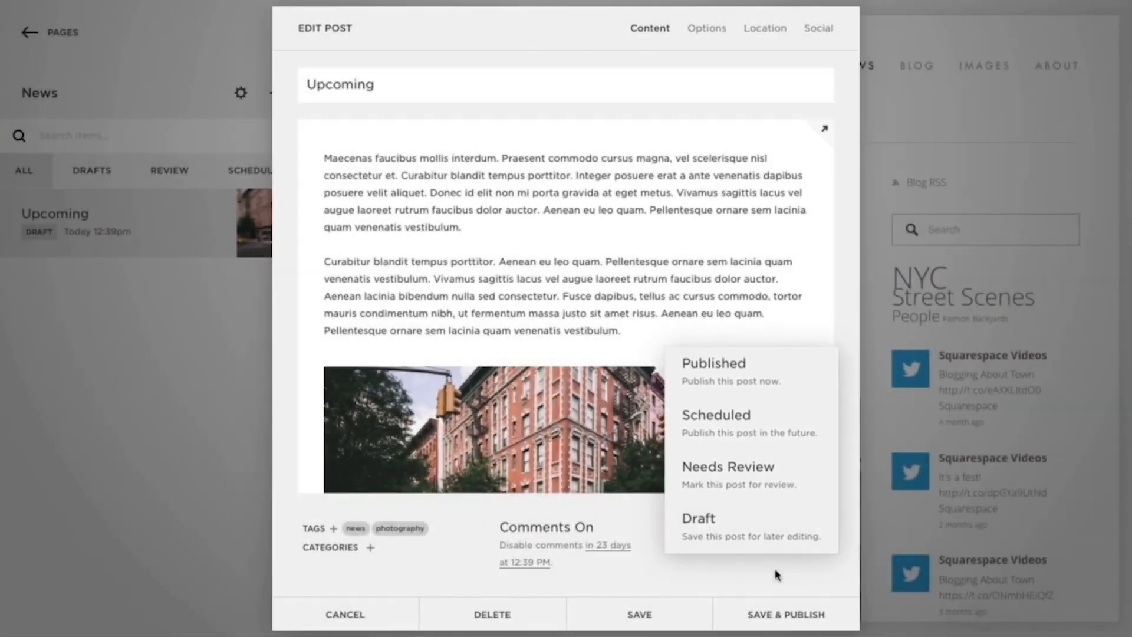
left_click(777, 575)
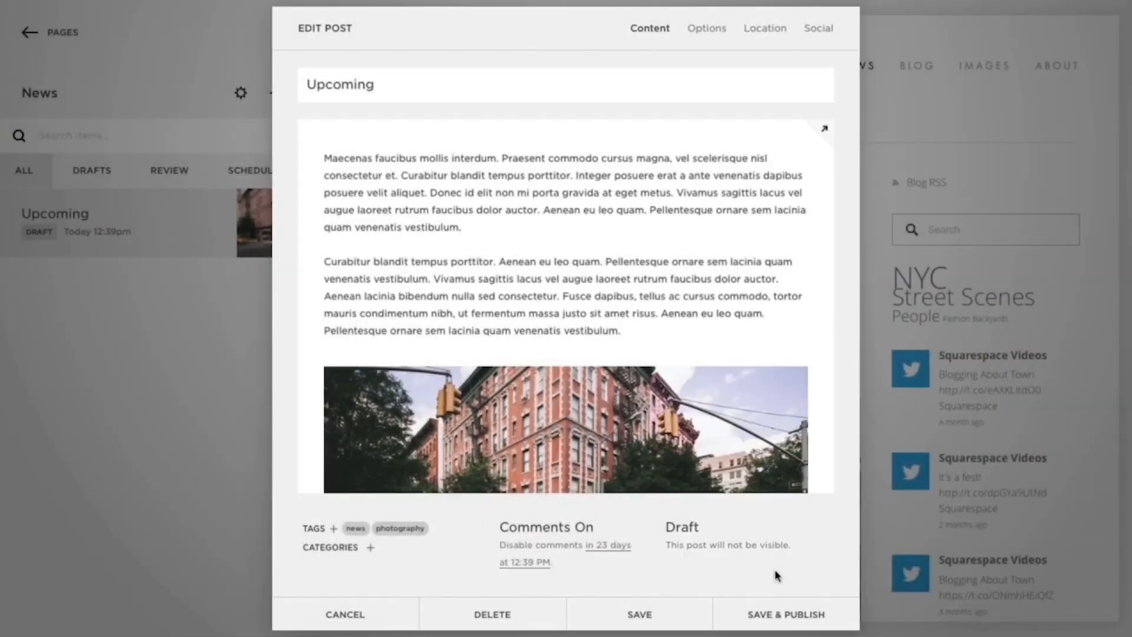
left_click(786, 615)
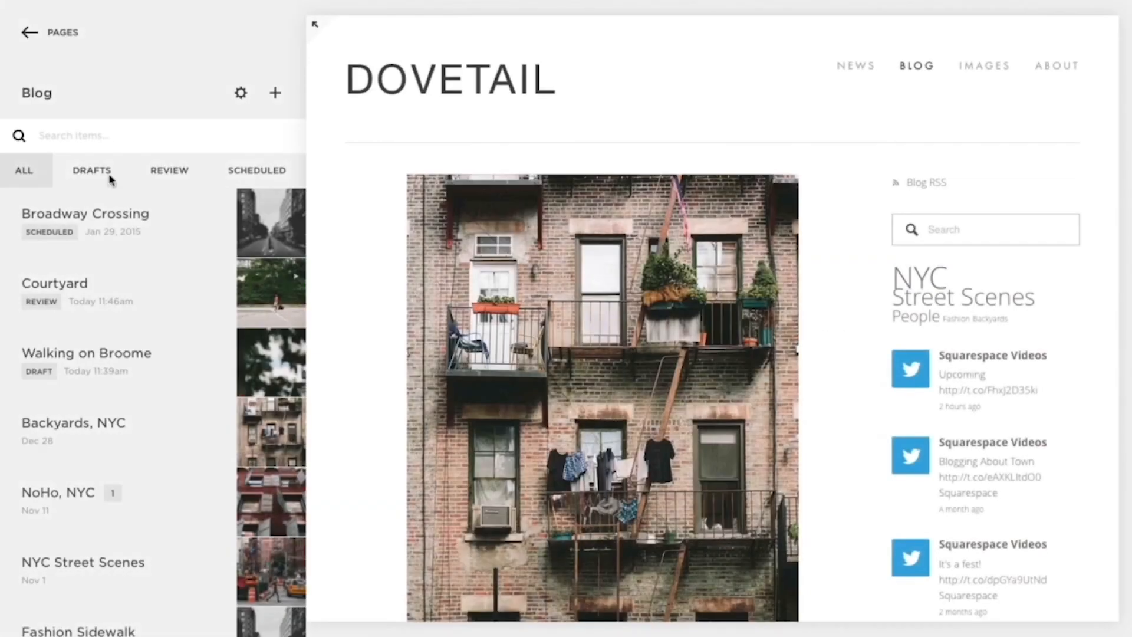
- Search the Blog page's posts for "fashion" and limit the list to drafts
left_click(108, 135)
type("fashion")
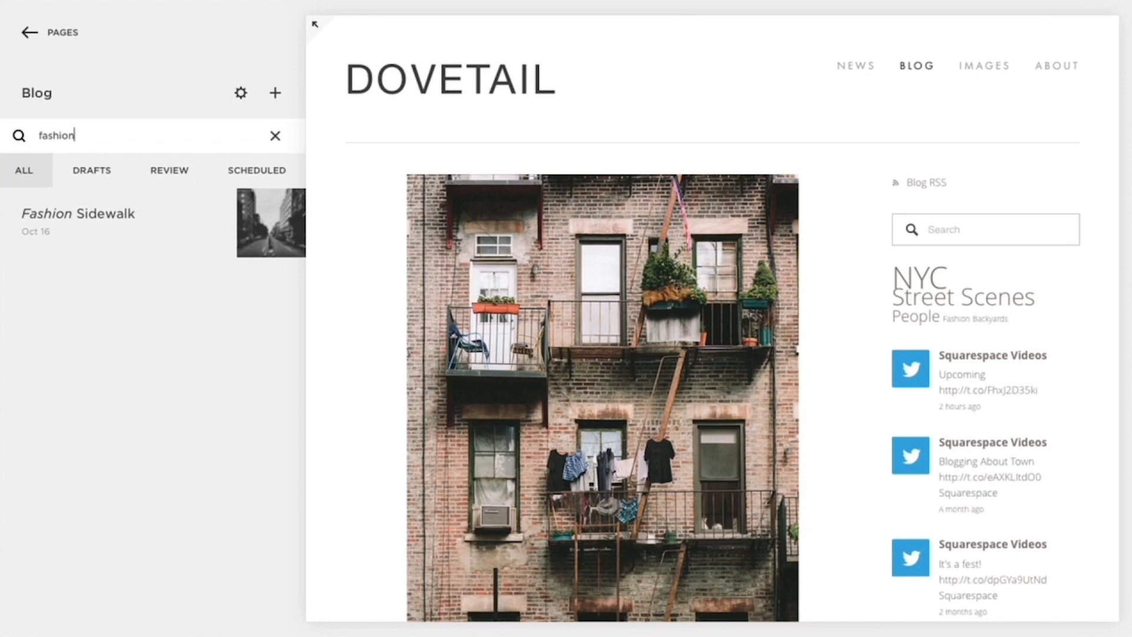
left_click(111, 172)
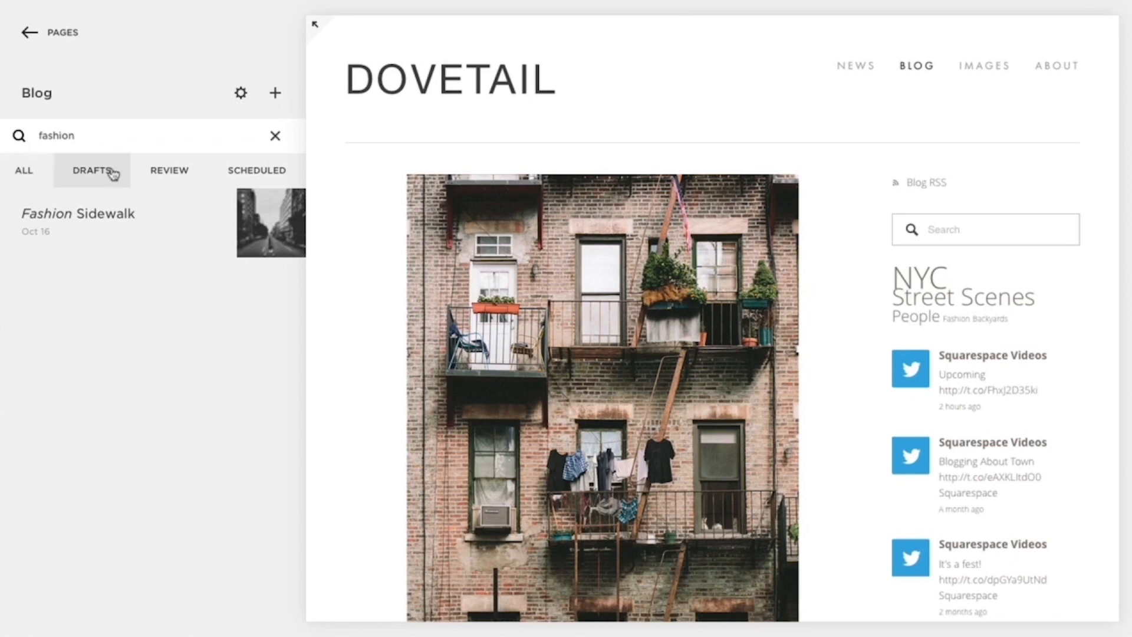
- Check the "fashion" search results among posts in review and scheduled posts, and show all statuses again
left_click(171, 176)
left_click(233, 177)
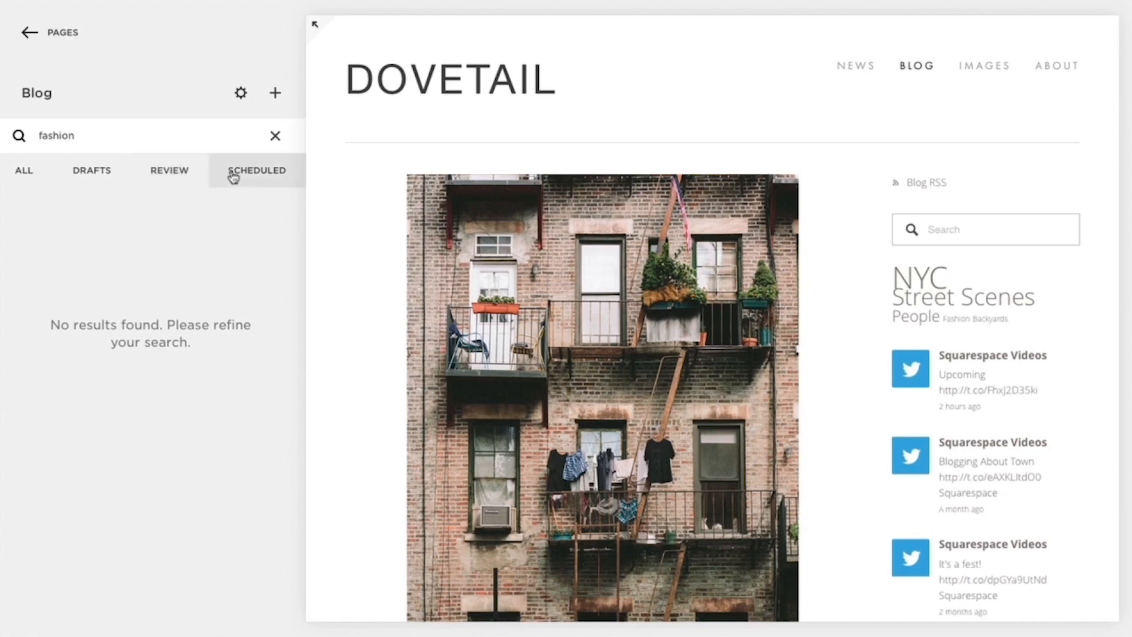
left_click(30, 174)
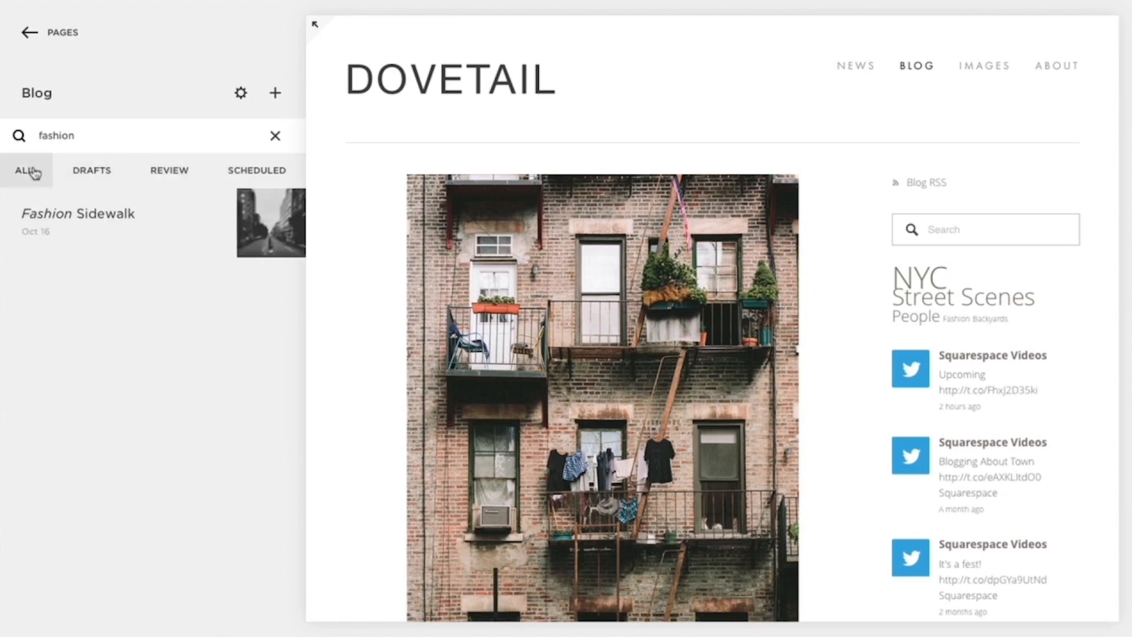
- Open the Fashion Sidewalk post for editing, cancel out of the editor, and clear the post search
left_click(105, 211)
mouse_move(737, 190)
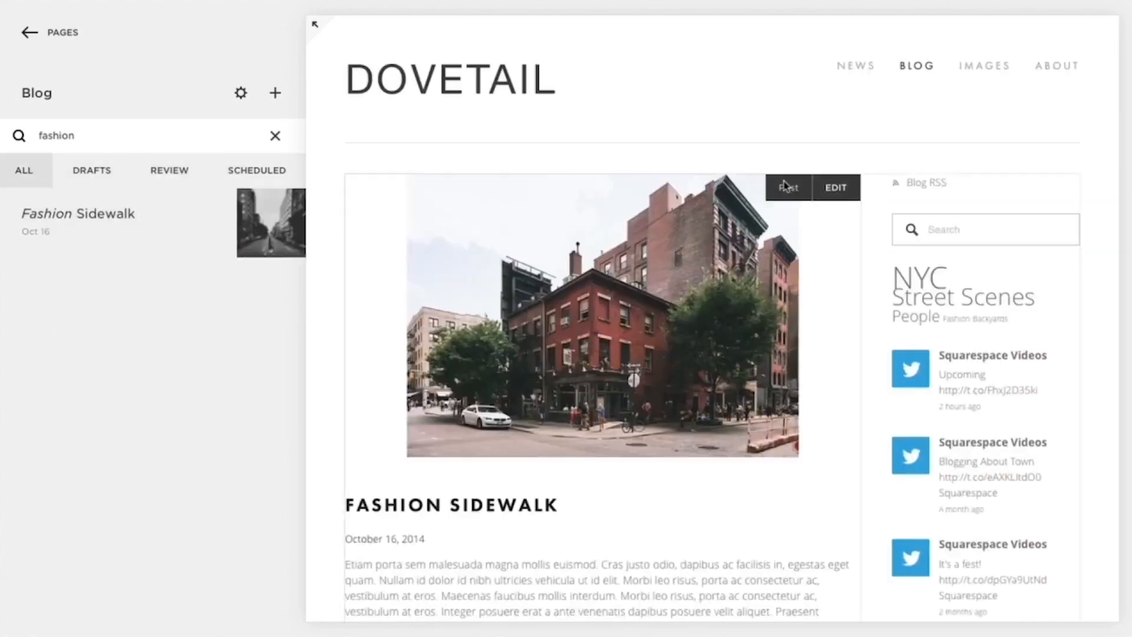
left_click(858, 190)
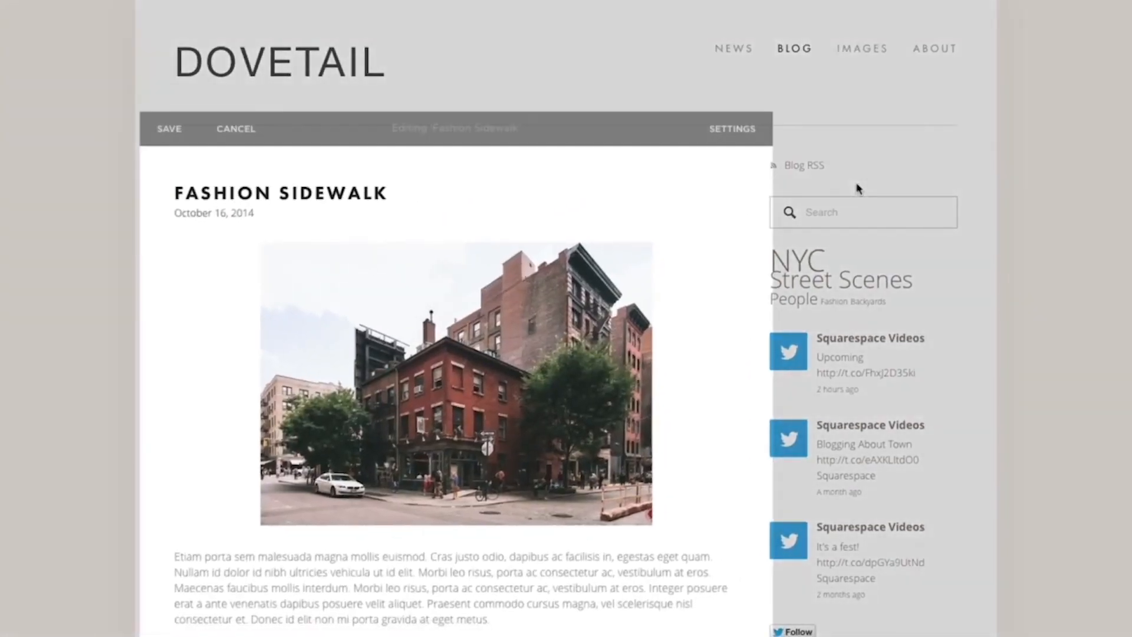
left_click(244, 129)
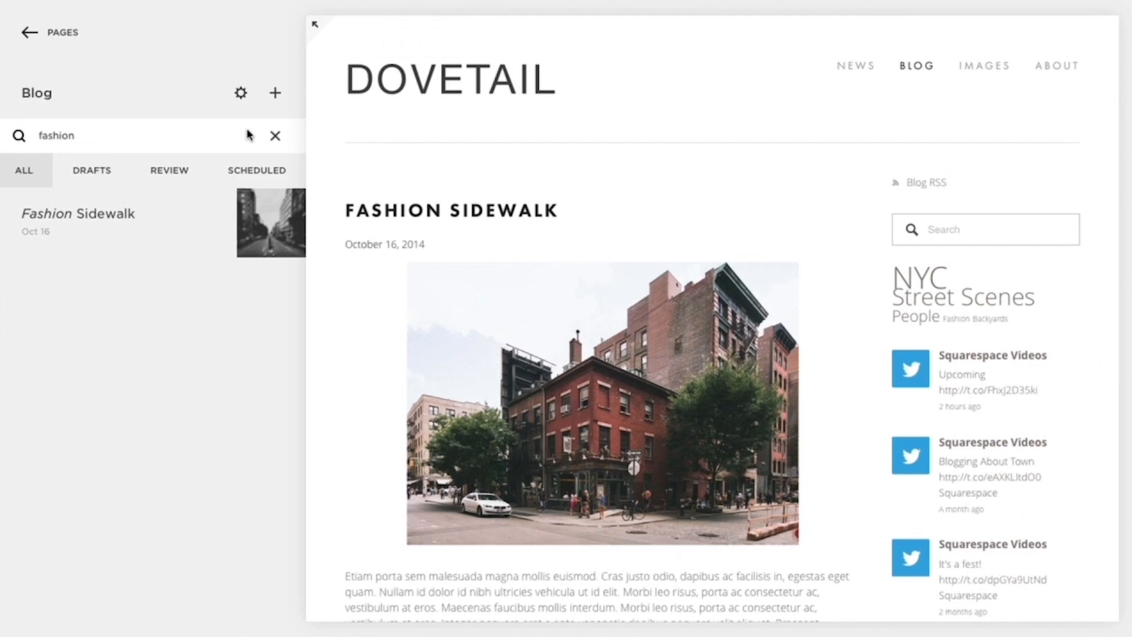
left_click(276, 136)
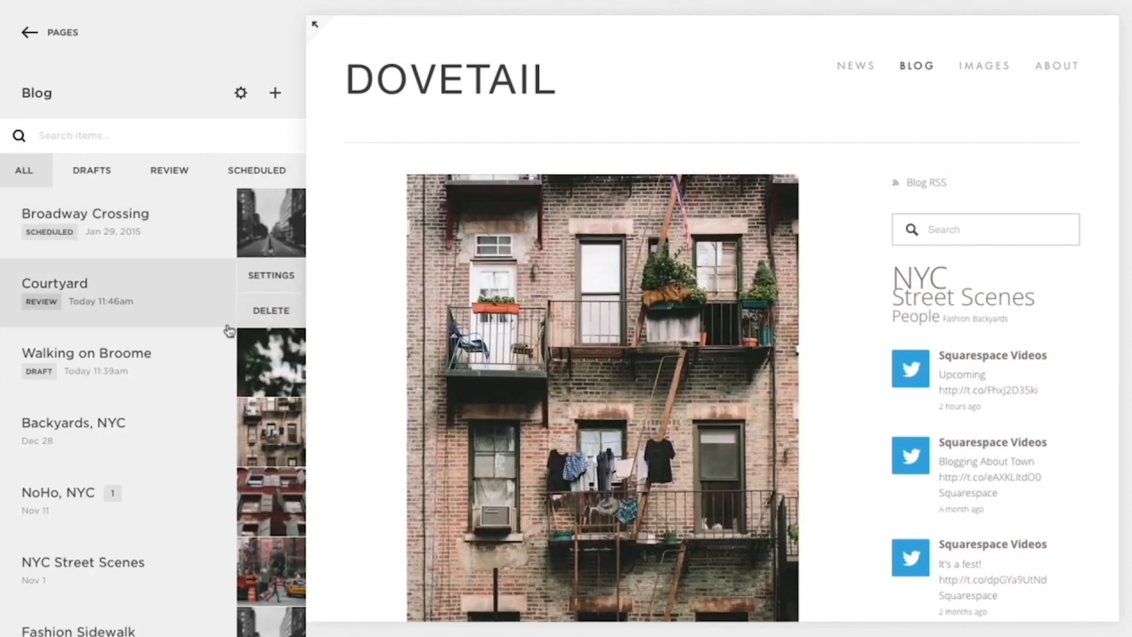
- Move the NYC Street Scenes post from the Blog page to the News collection, and open the News page
mouse_move(167, 560)
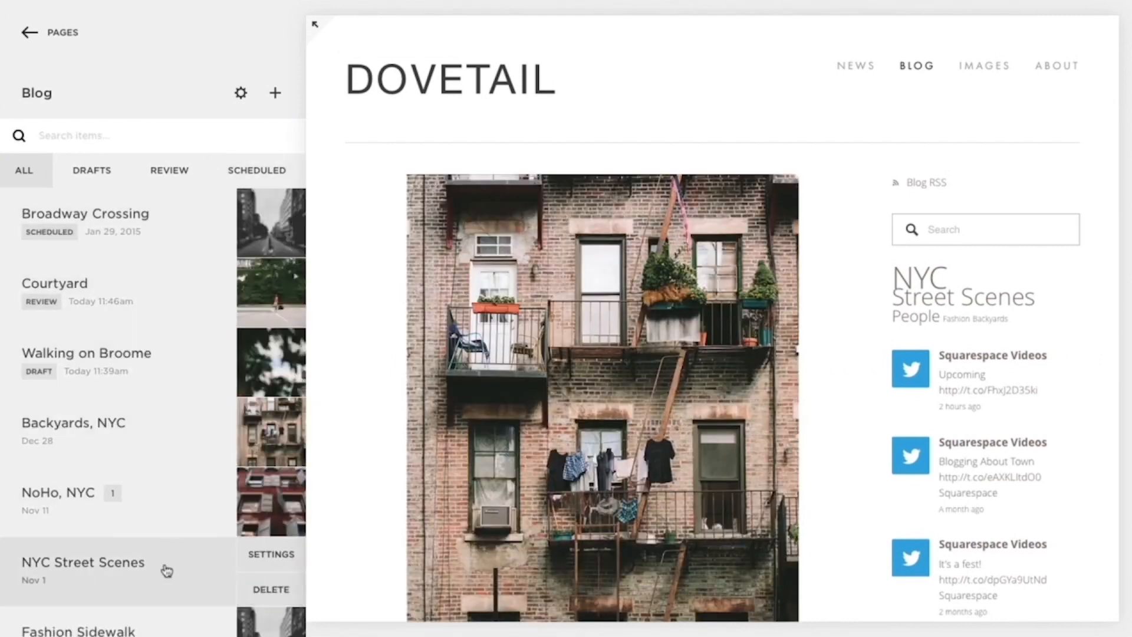
left_click(167, 570, "shift")
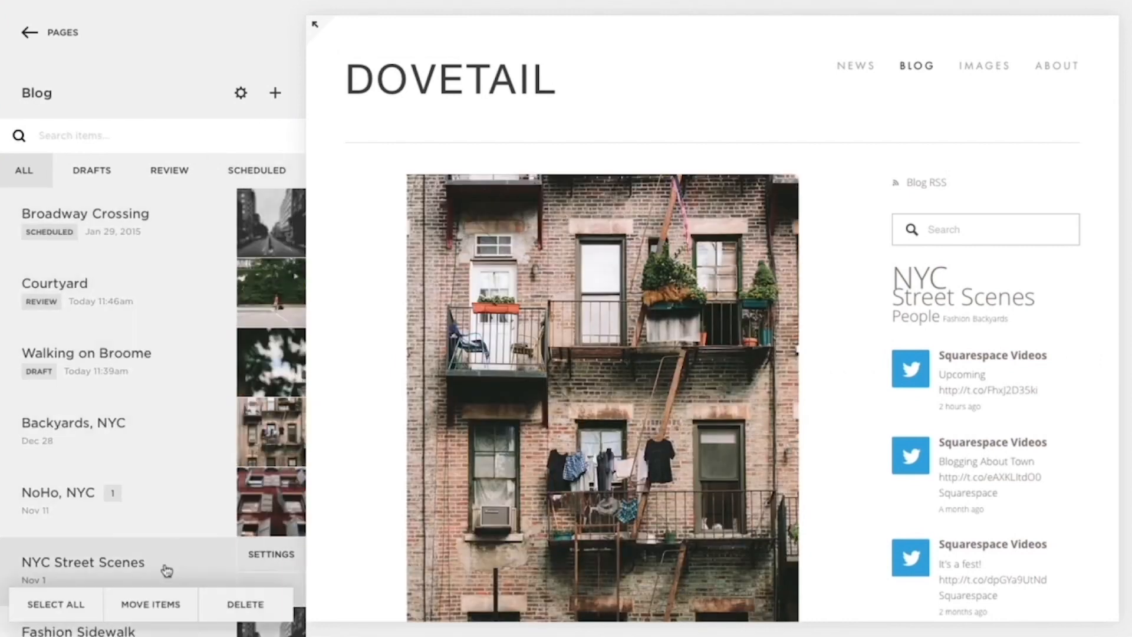
left_click(163, 603)
left_click(465, 156)
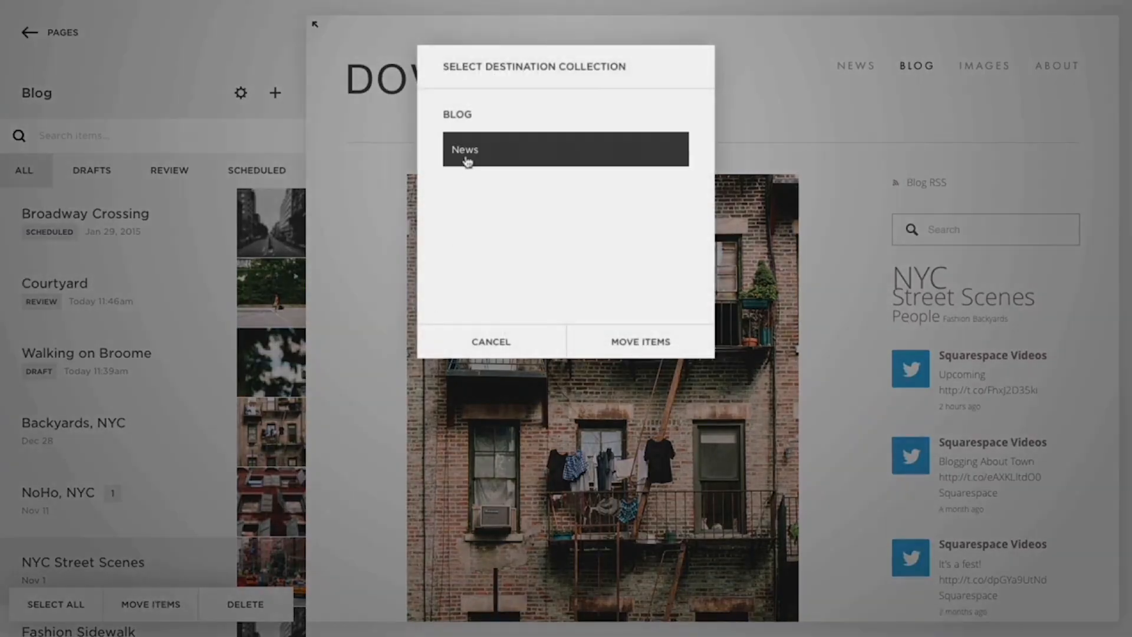
left_click(640, 343)
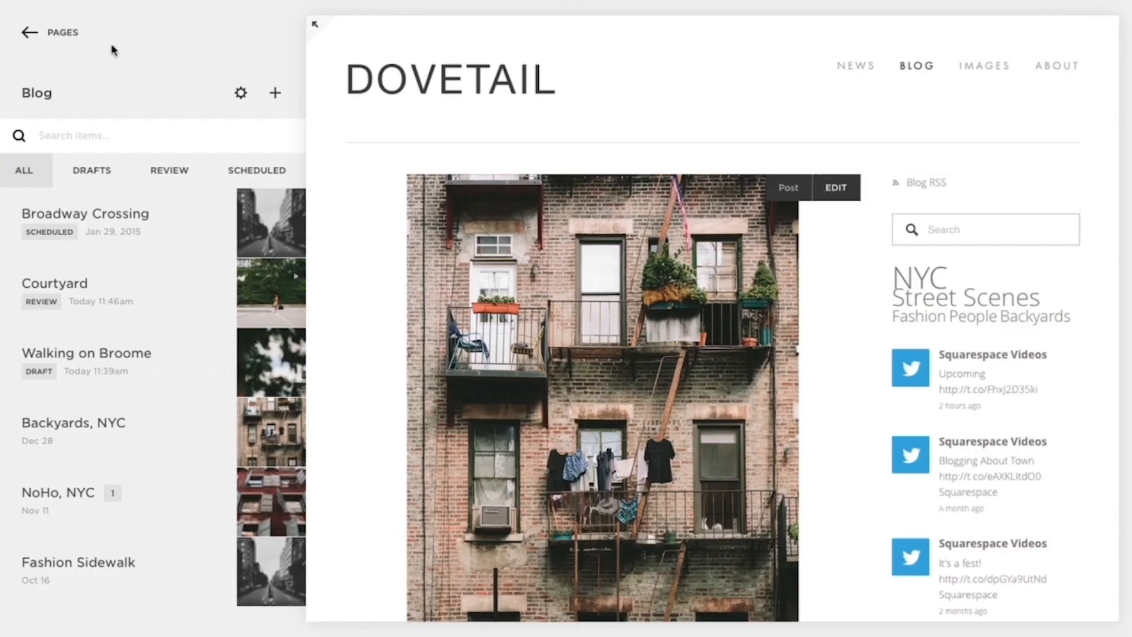
left_click(65, 33)
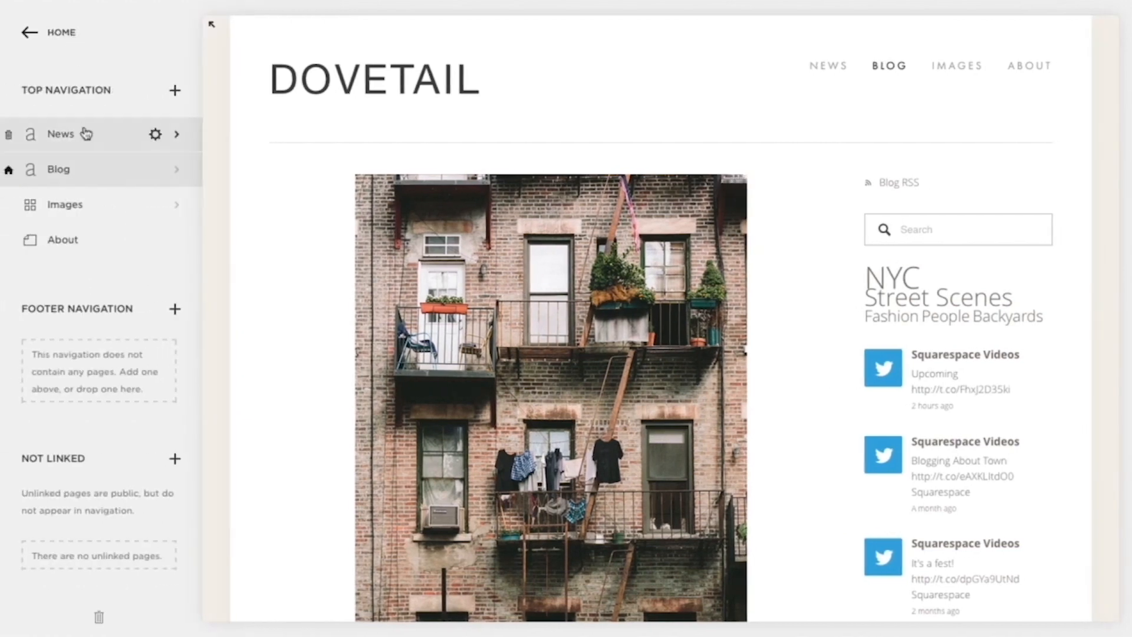
left_click(87, 133)
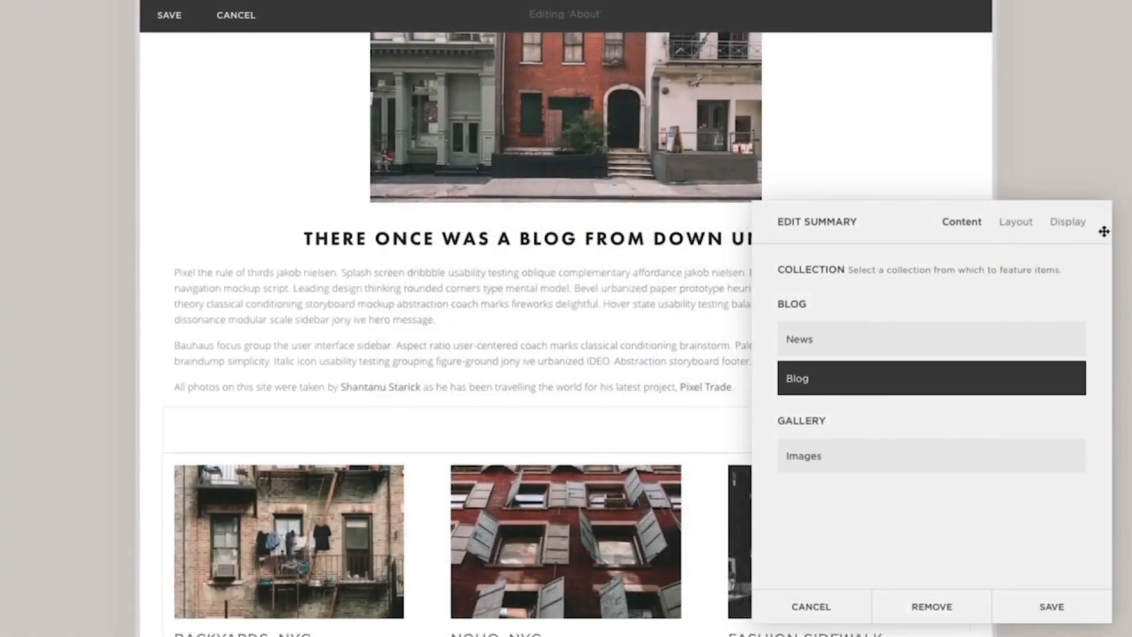
- Set the category filter of the About page's summary block to Street Scenes and save the block
left_click(1087, 226)
scroll(1088, 346, "down", 5)
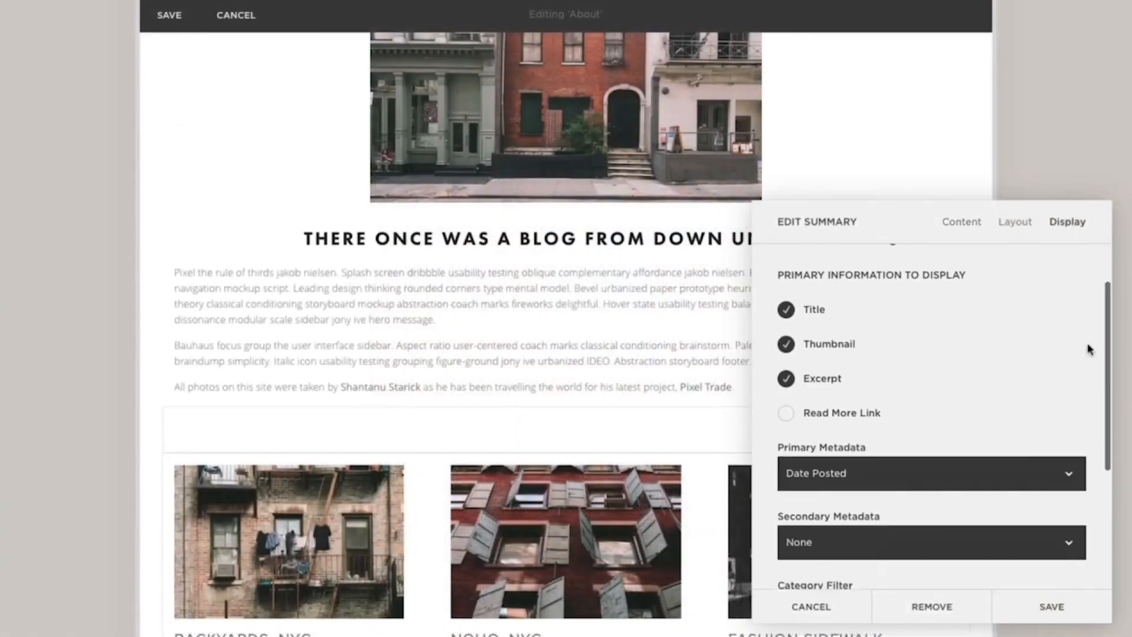
left_click(979, 399)
type("stree")
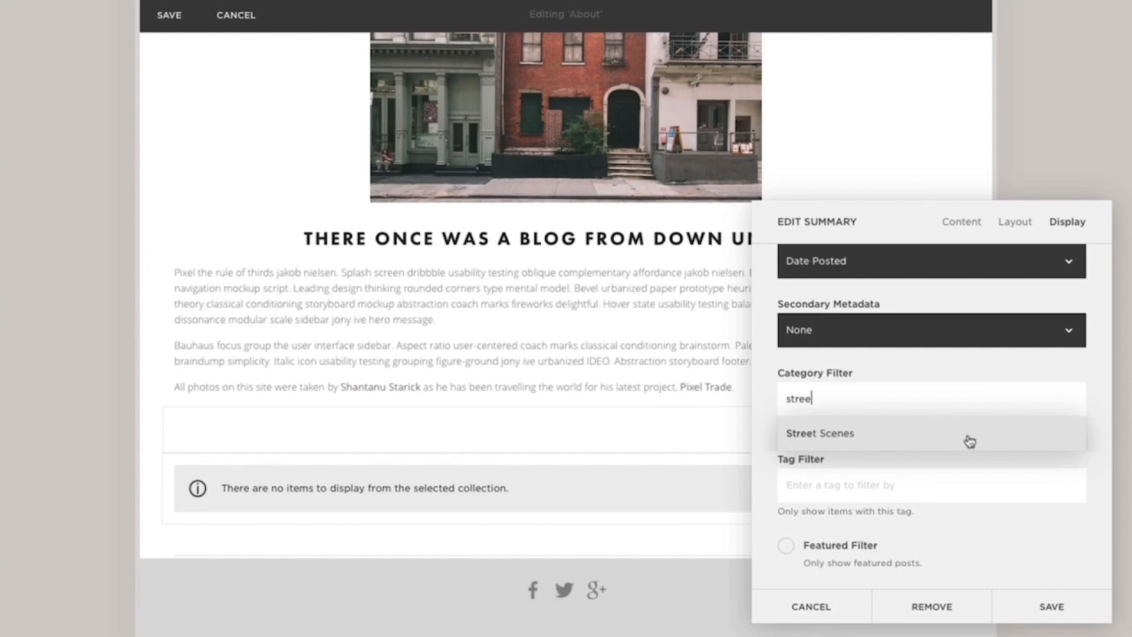
left_click(969, 441)
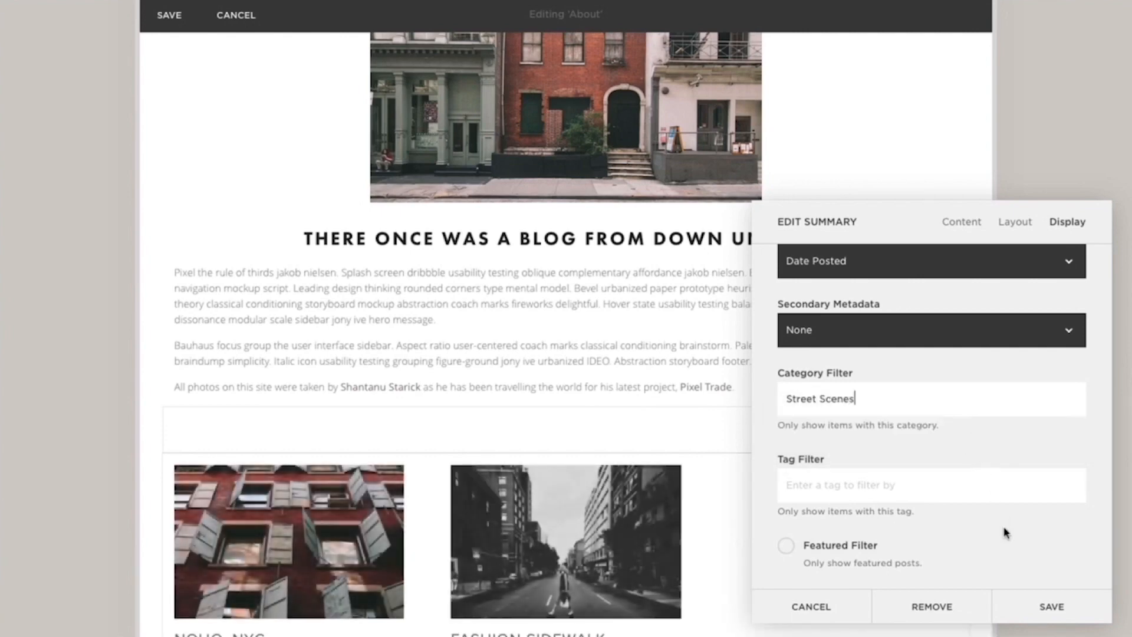
left_click(1039, 614)
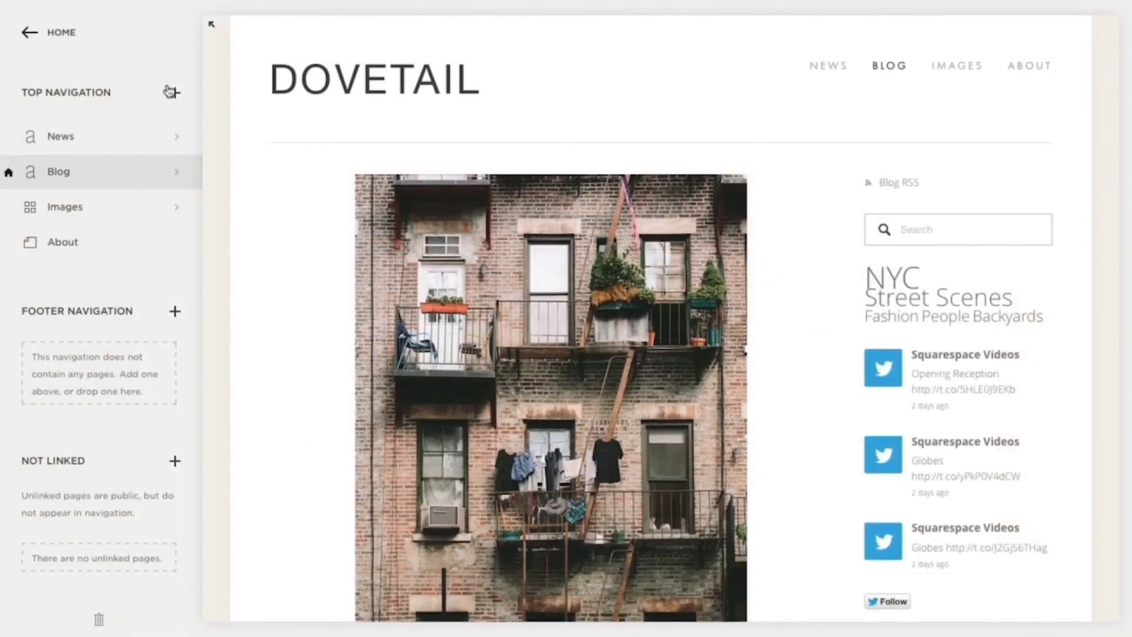
- Add a link titled "Street Scenes" to the top navigation
left_click(173, 93)
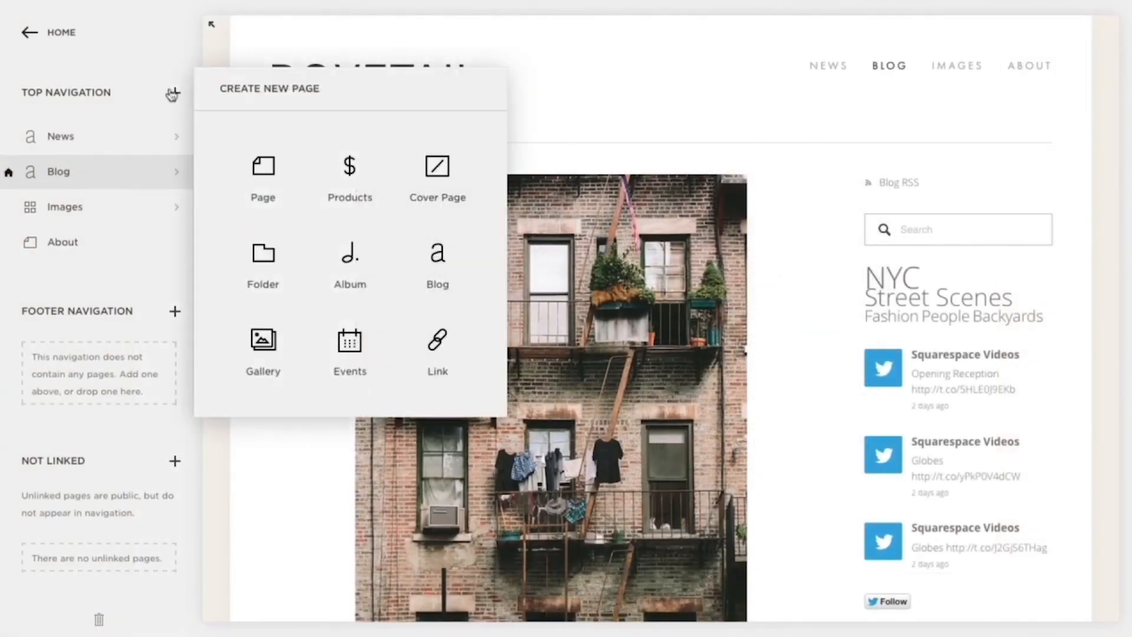
left_click(415, 311)
type("Street Scenes")
- Point the Street Scenes link to the Blog page's Street Scenes category and save the link
left_click(448, 282)
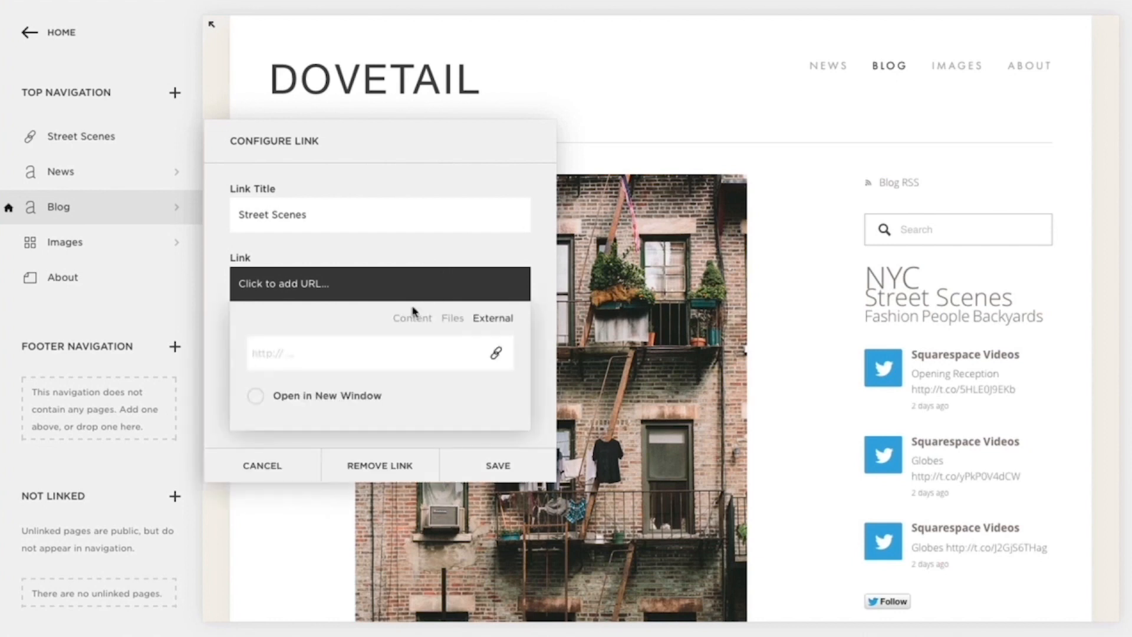
left_click(408, 318)
left_click(495, 434)
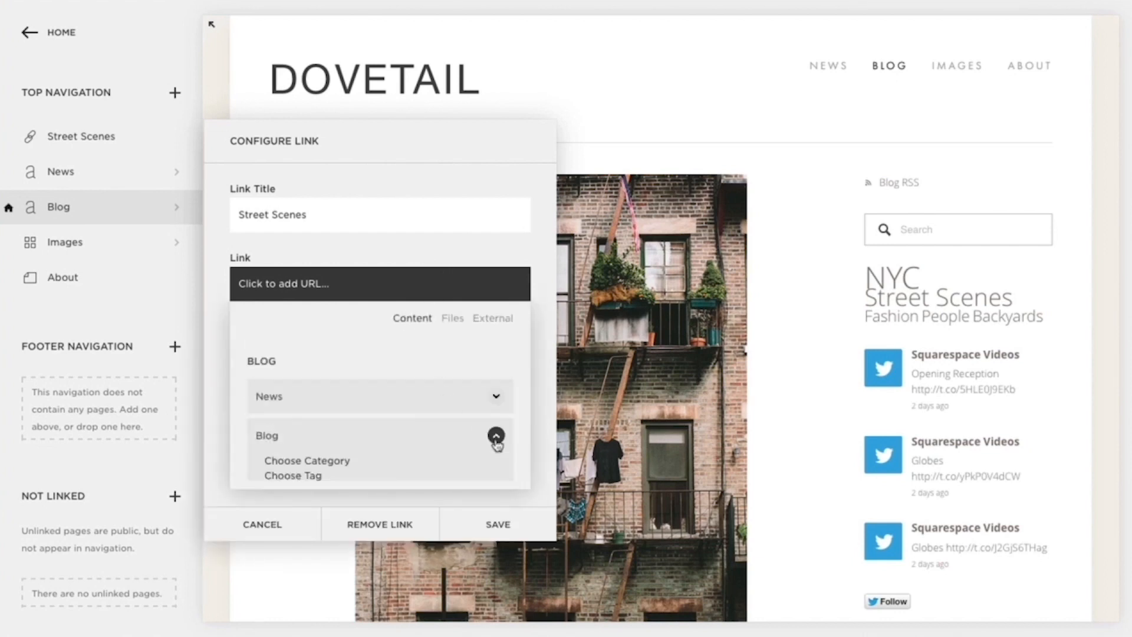
left_click(318, 461)
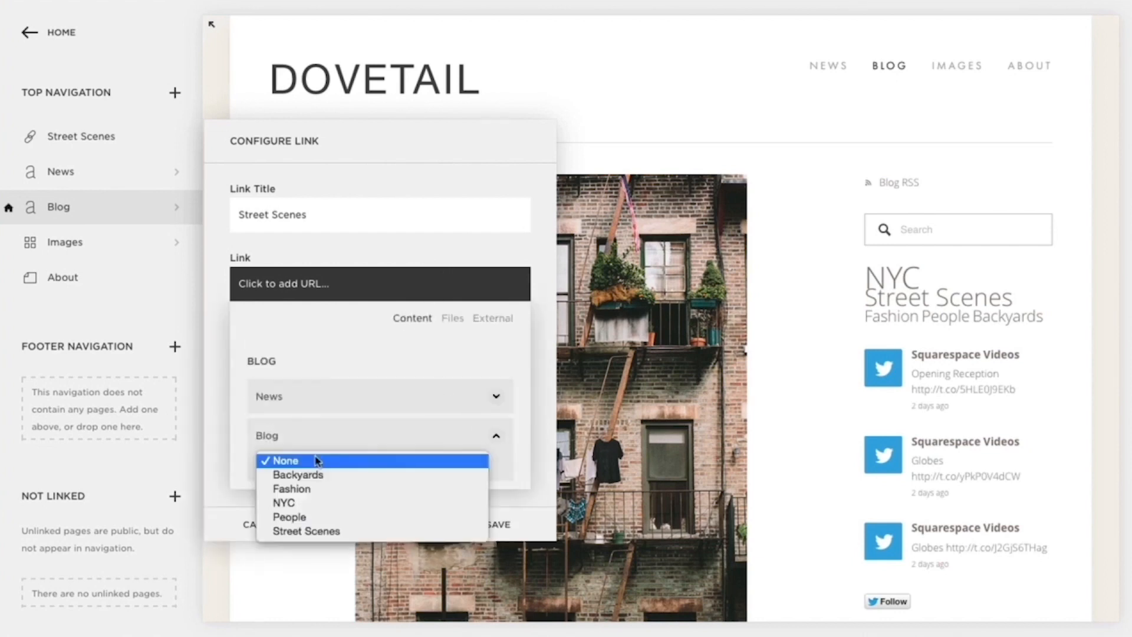
left_click(474, 531)
left_click(480, 532)
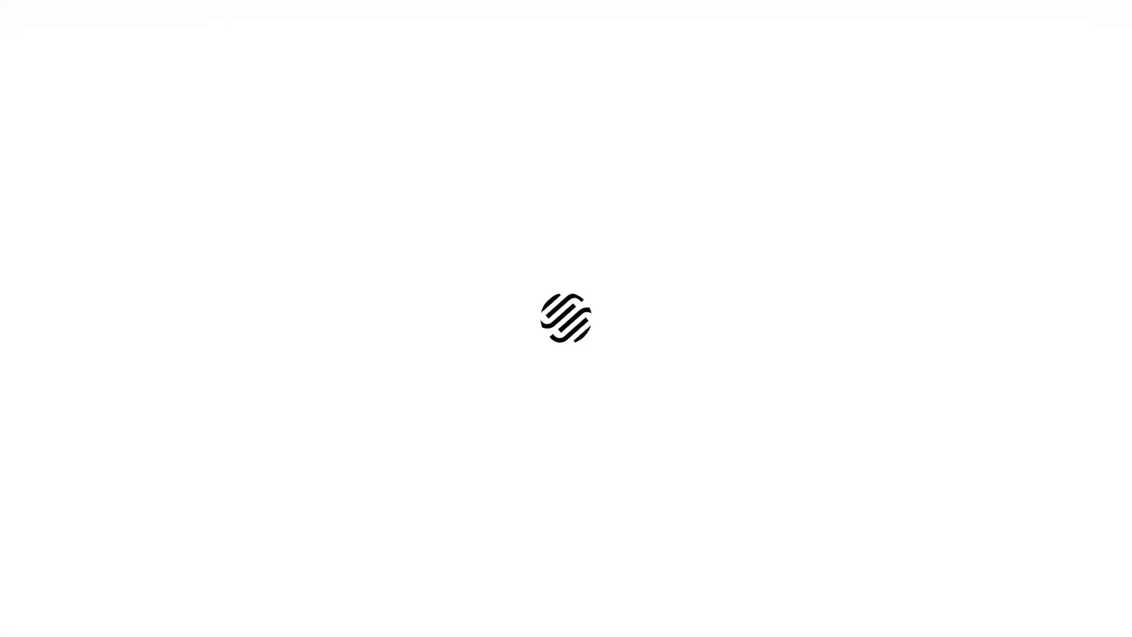